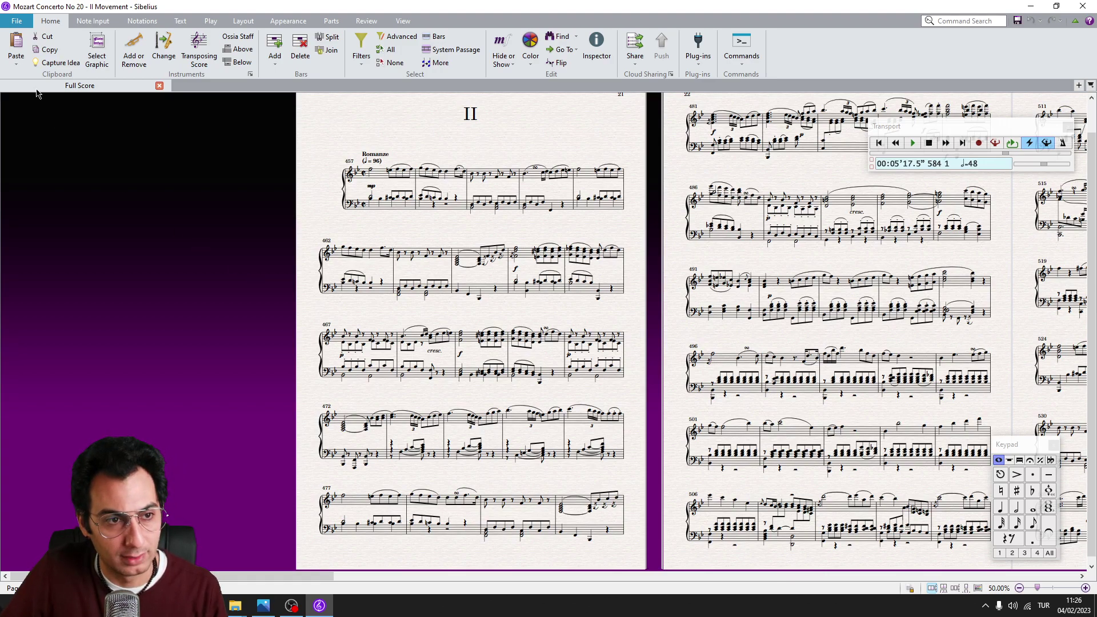
Step: Open the plug-in installer and list all plug-ins instead of only the new and updated ones
left_click(14, 23)
left_click(23, 296)
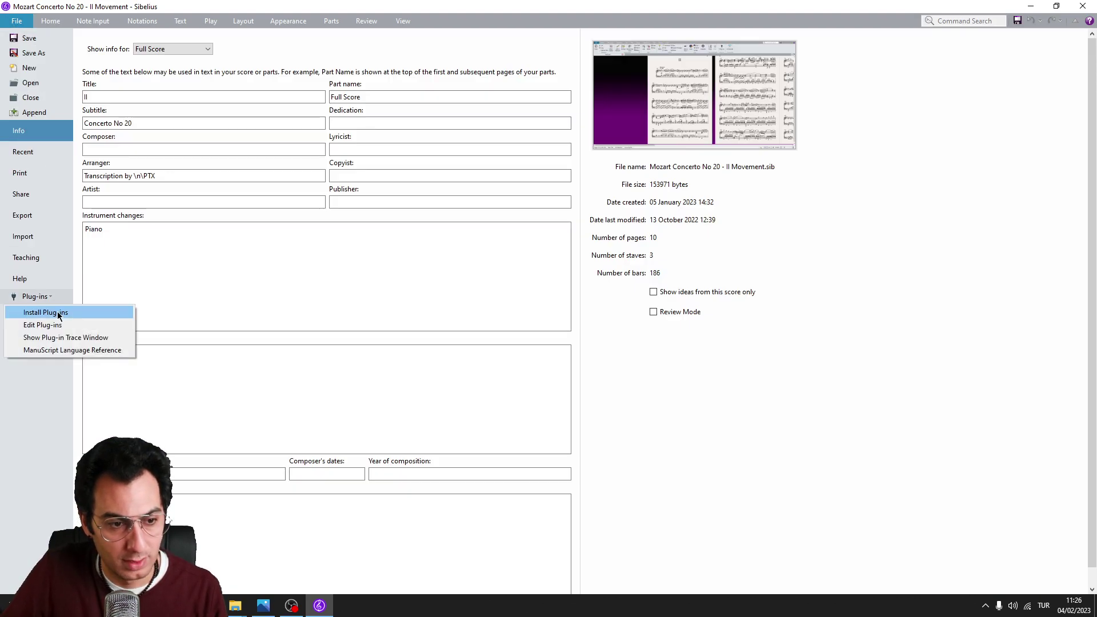
left_click(59, 318)
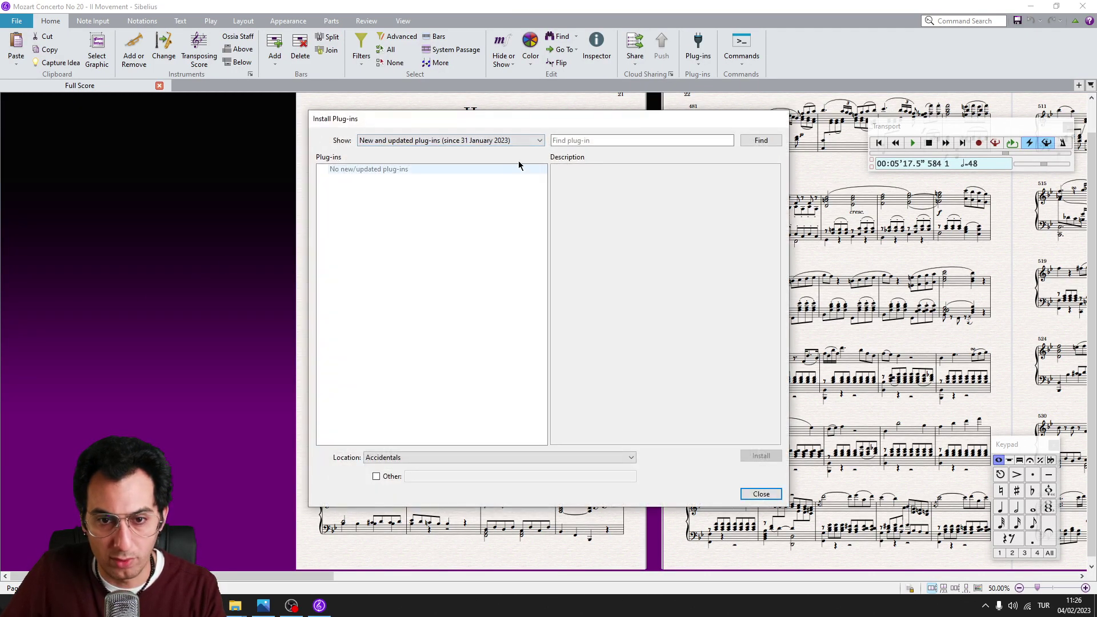
left_click(465, 145)
left_click(392, 162)
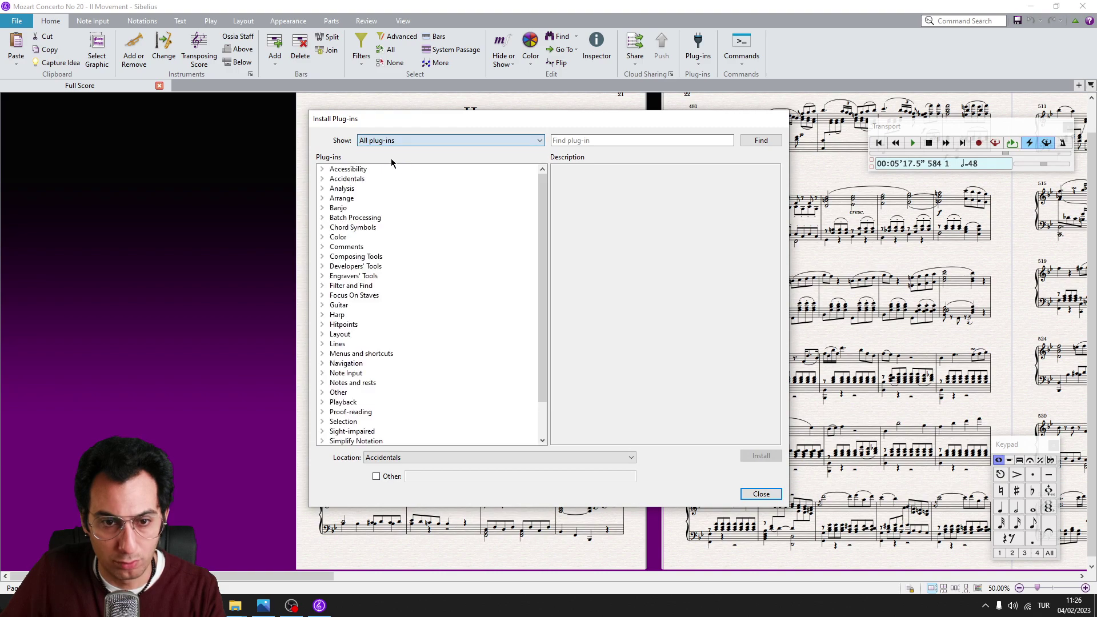
Step: Search the available plug-ins for "my plugins" and close the plug-in installer
left_click(574, 140)
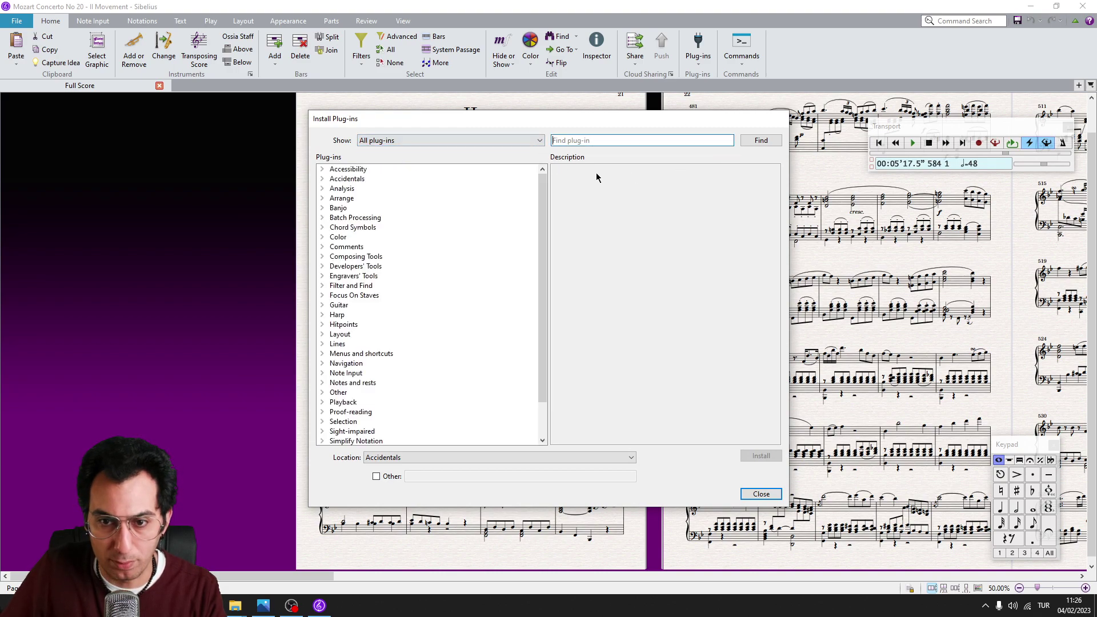
type("my plugins")
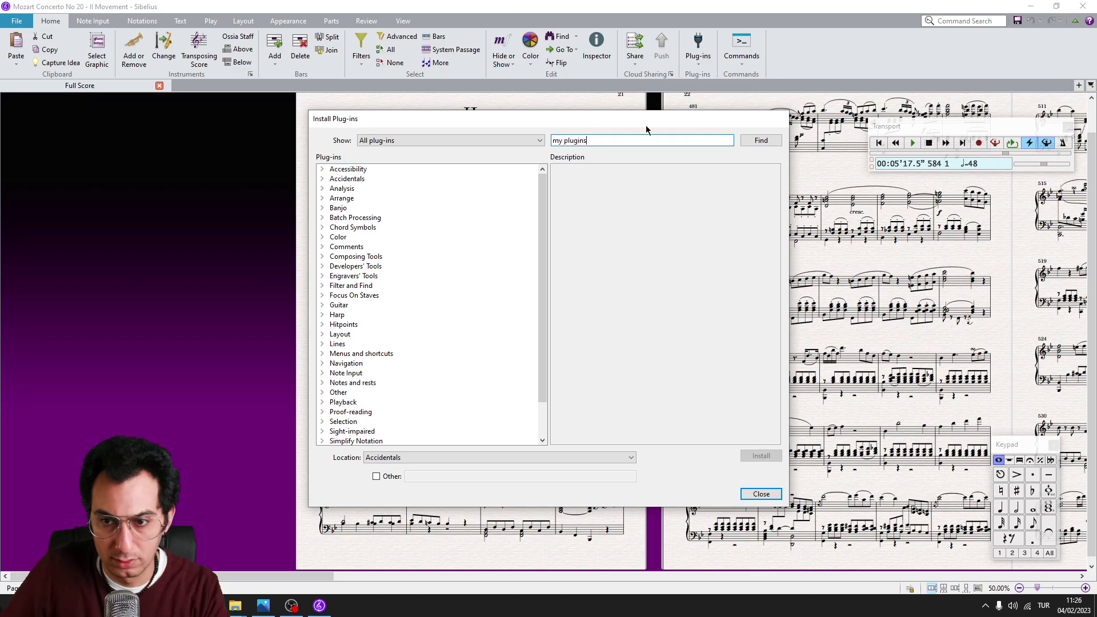
left_click(760, 142)
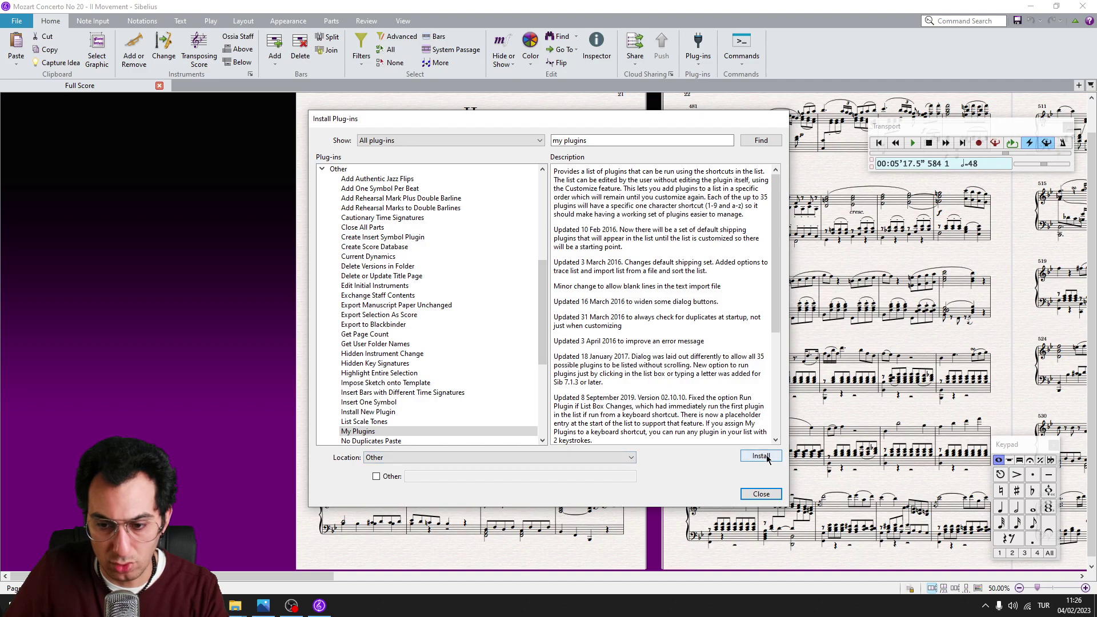
left_click(775, 496)
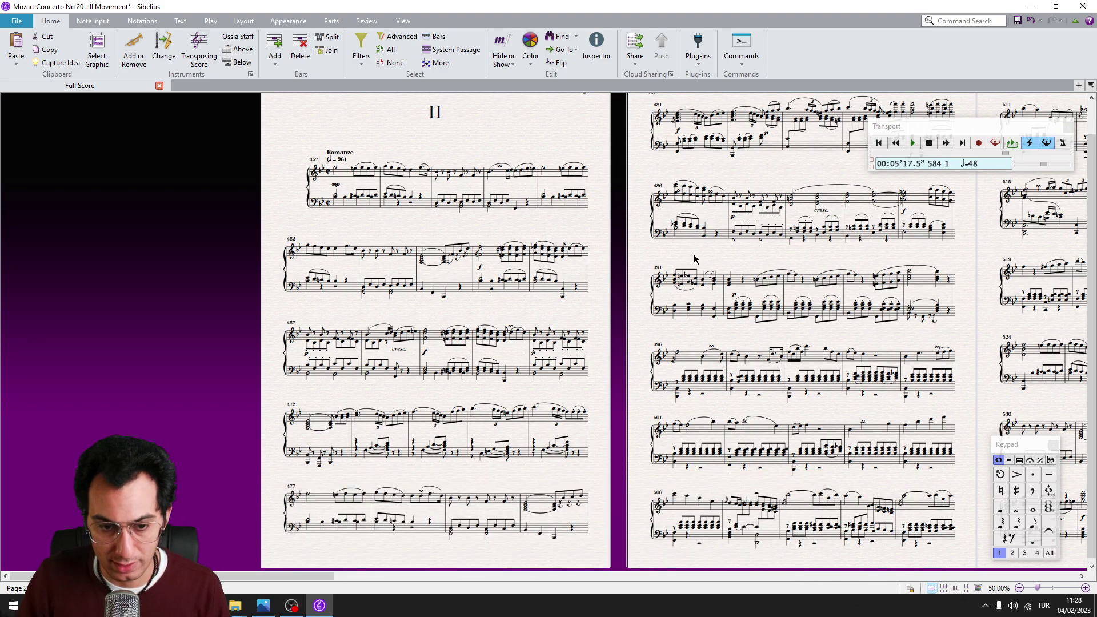
Step: Select the upper staff of bar 487 and look up the Increase Dynamics plug-in by searching the commands for "increase"
left_click(733, 218)
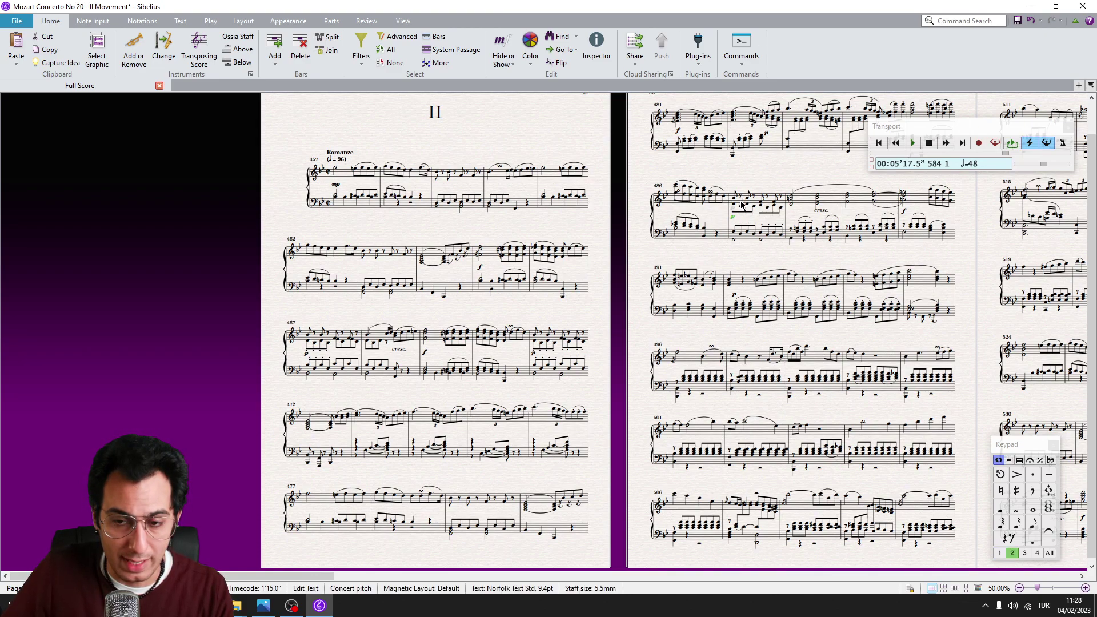
left_click(741, 203)
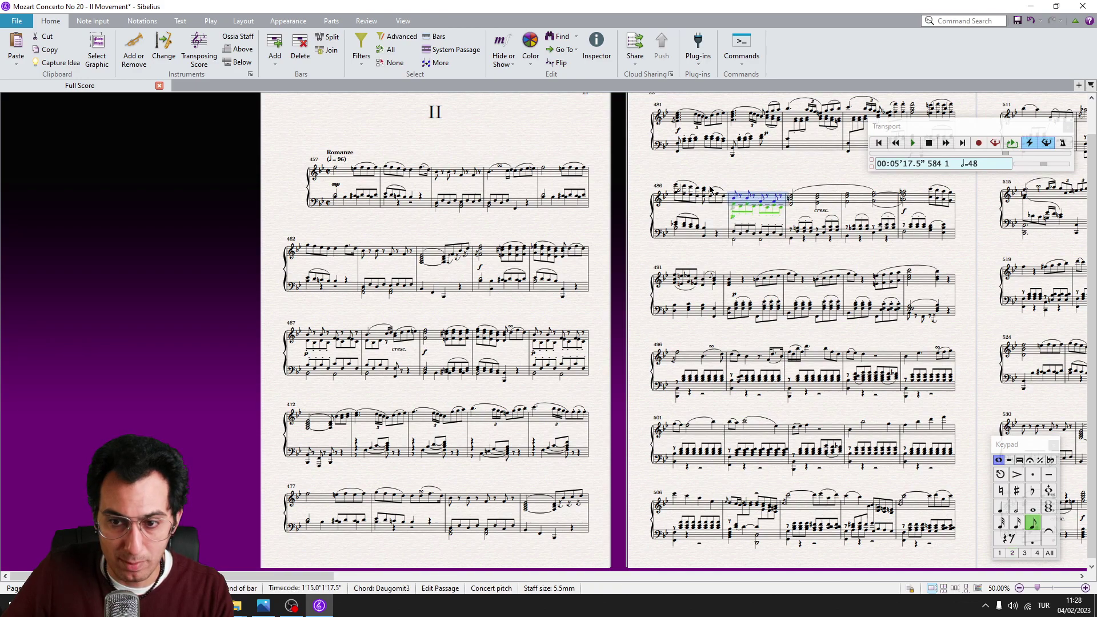
key("ctrl+alt+q")
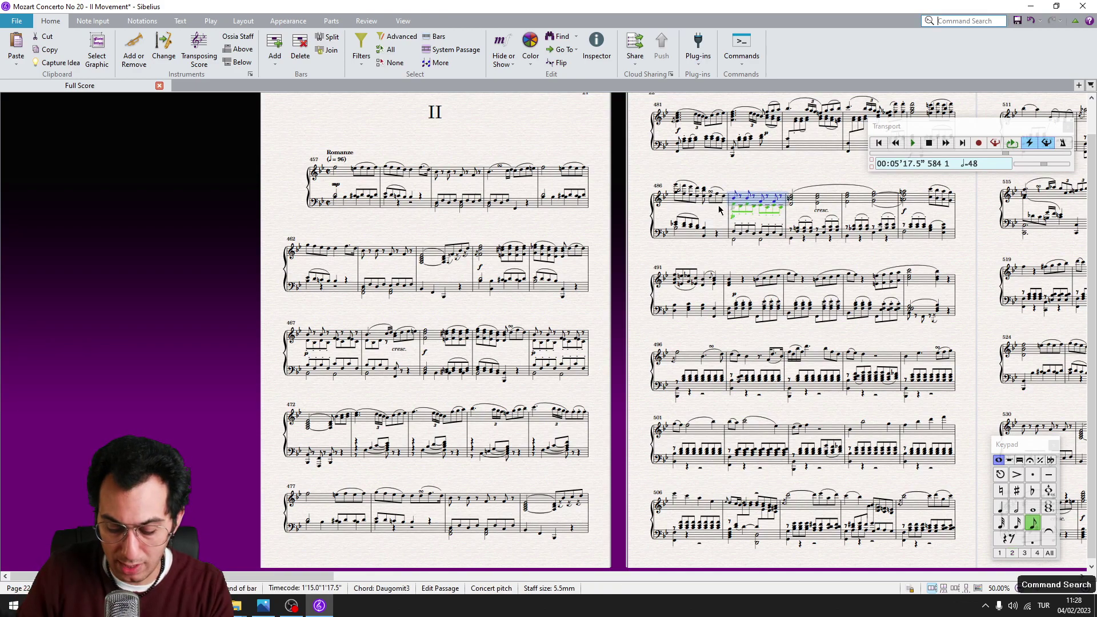
type("increase")
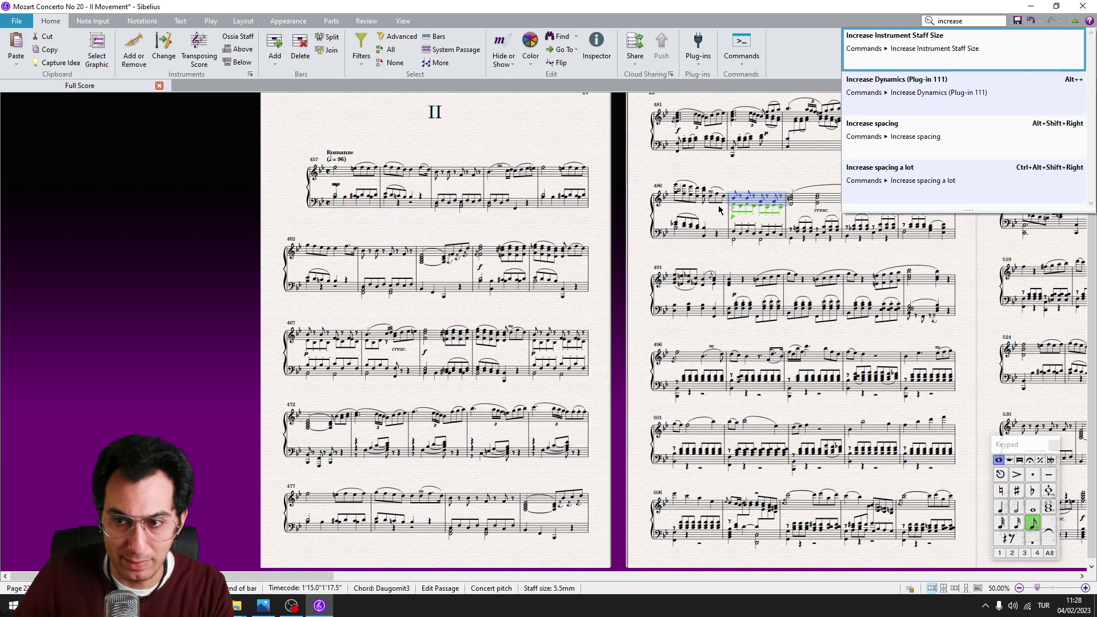
key("Down")
key("ctrl+alt+t")
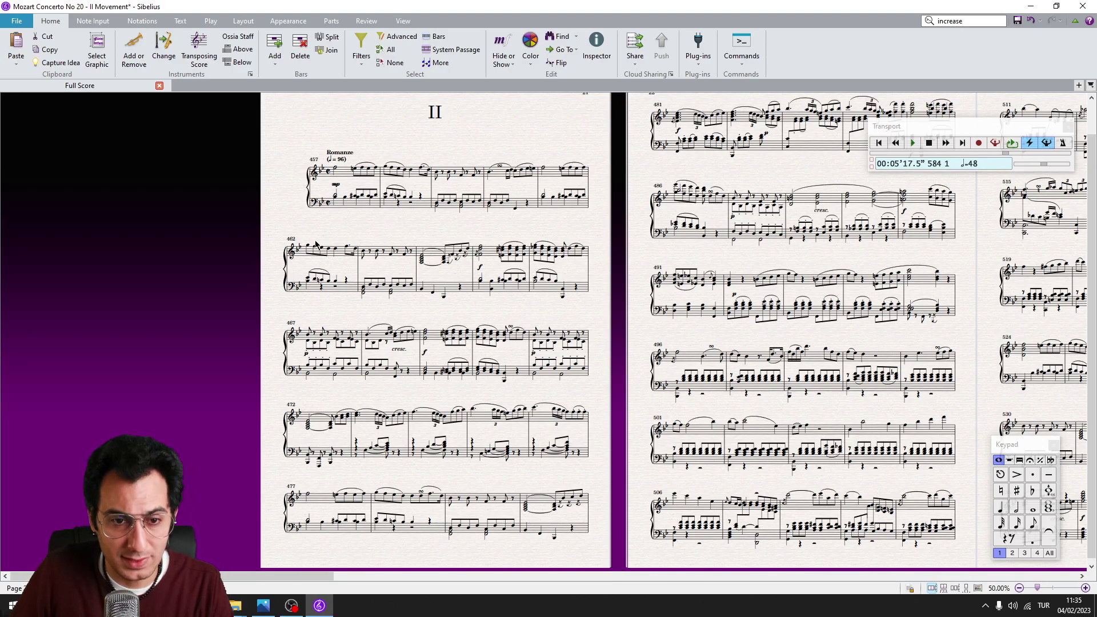
Step: Lower the opening bar's dynamic to pp with Decrease Dynamics, and select the upper-staff passage of bar 465
left_click(343, 174)
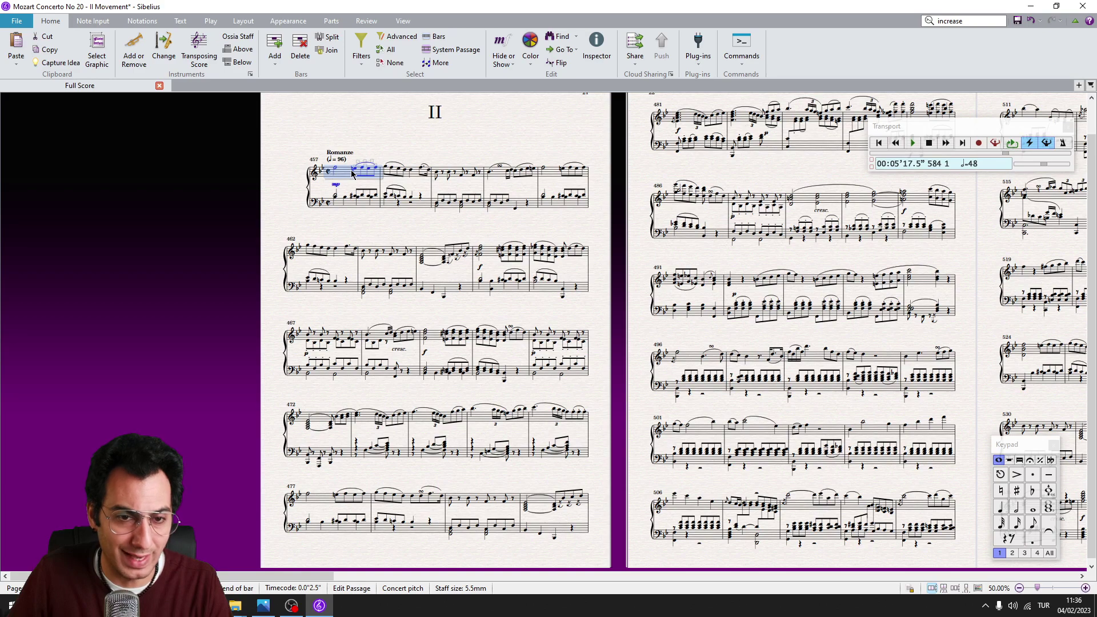
key("ctrl+alt+minus")
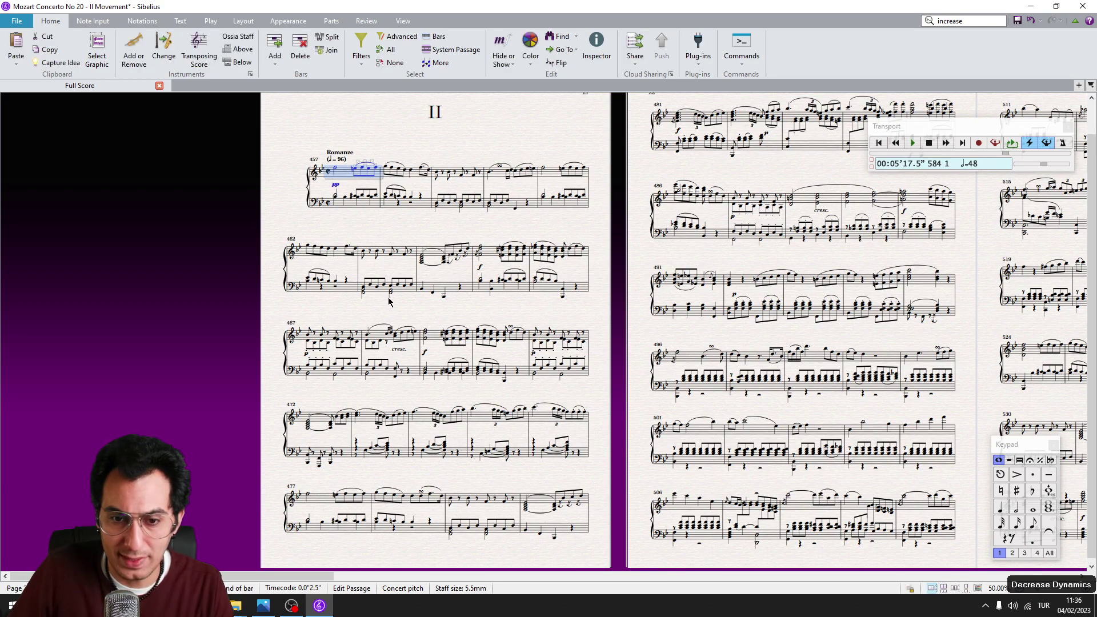
left_click(497, 252)
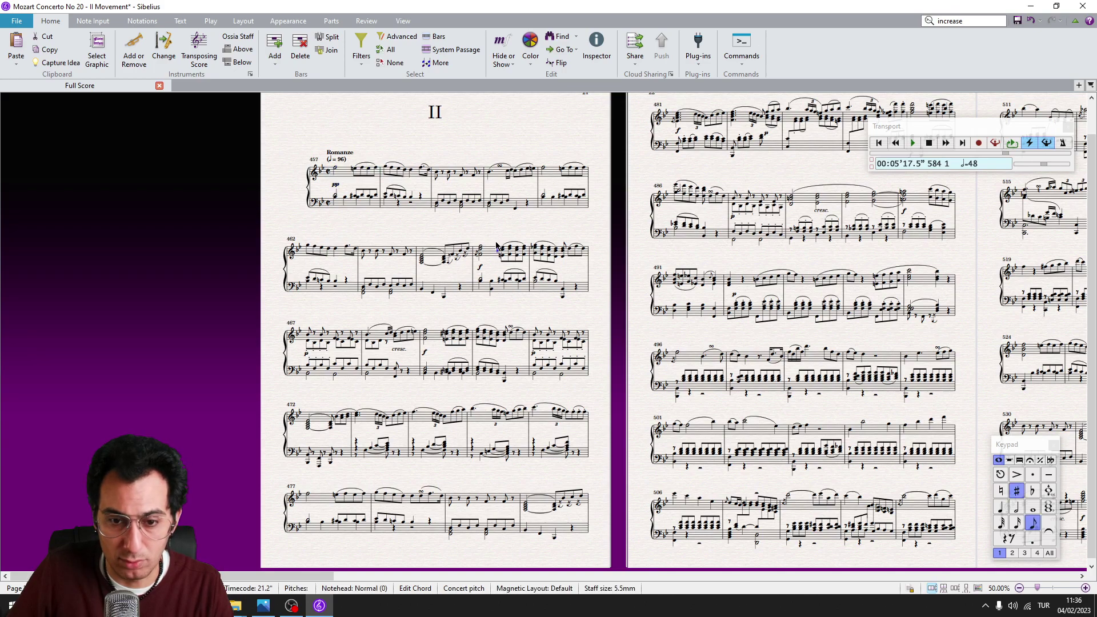
left_click(493, 254)
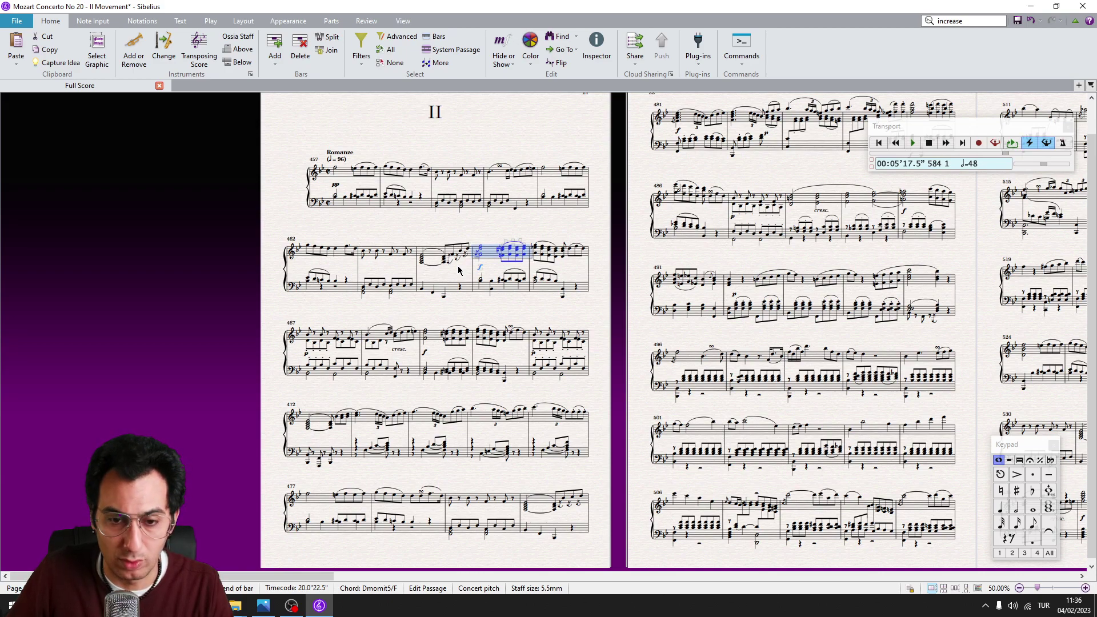
key("ctrl+alt+Up")
key("Escape")
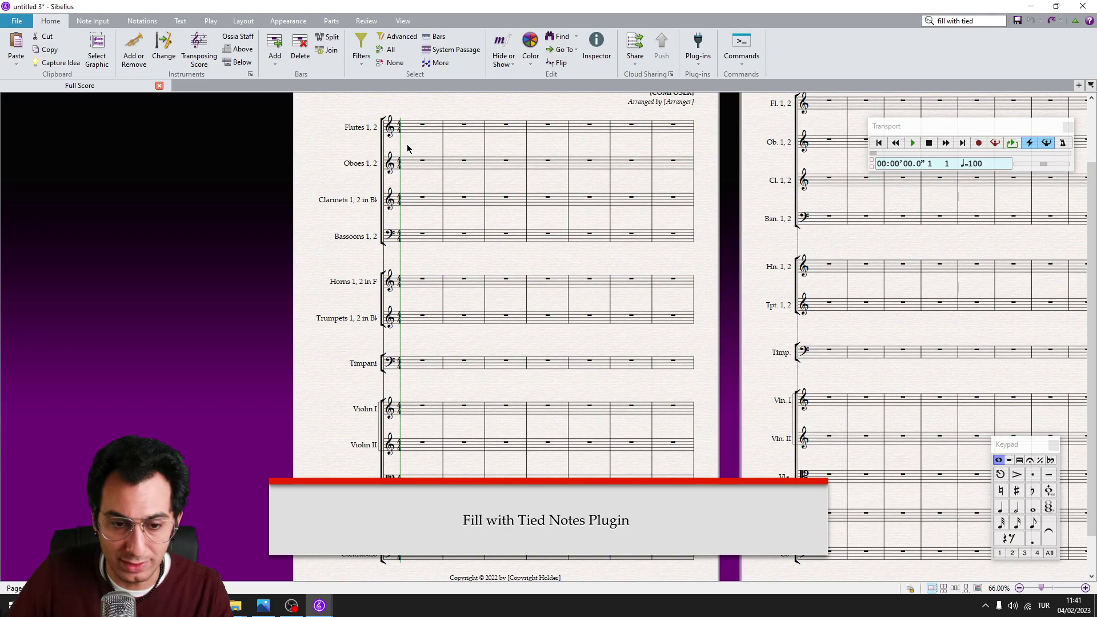
Step: In the untitled orchestral score, enter a quarter-note C in the Flutes' first bar and run Fill With Tied Notes across its first four bars
left_click(422, 125)
key("c")
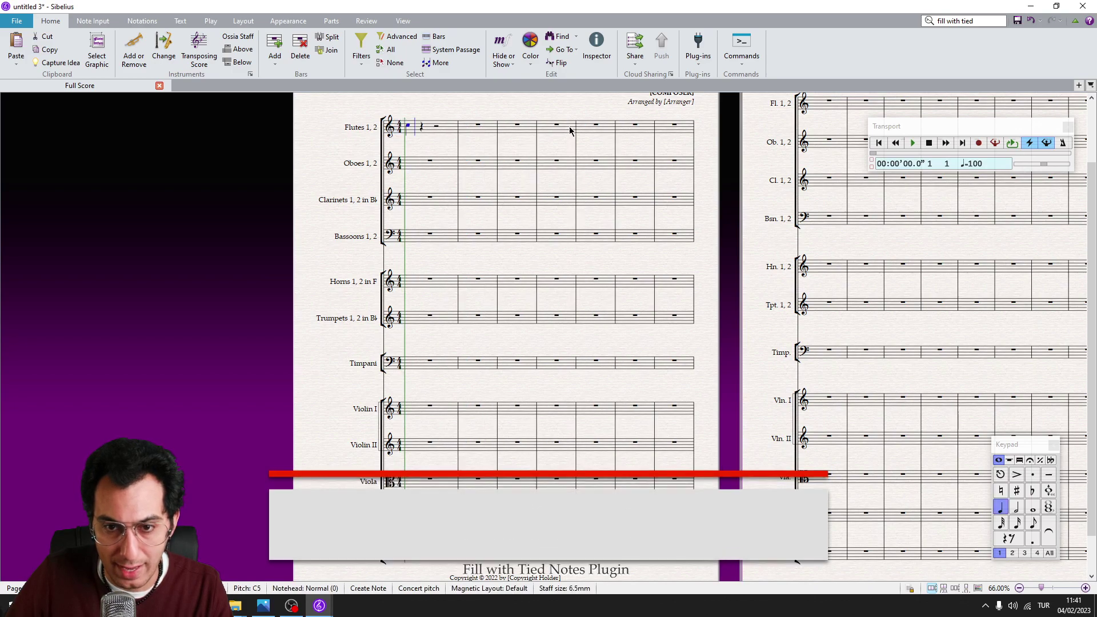
left_click(570, 130, "shift")
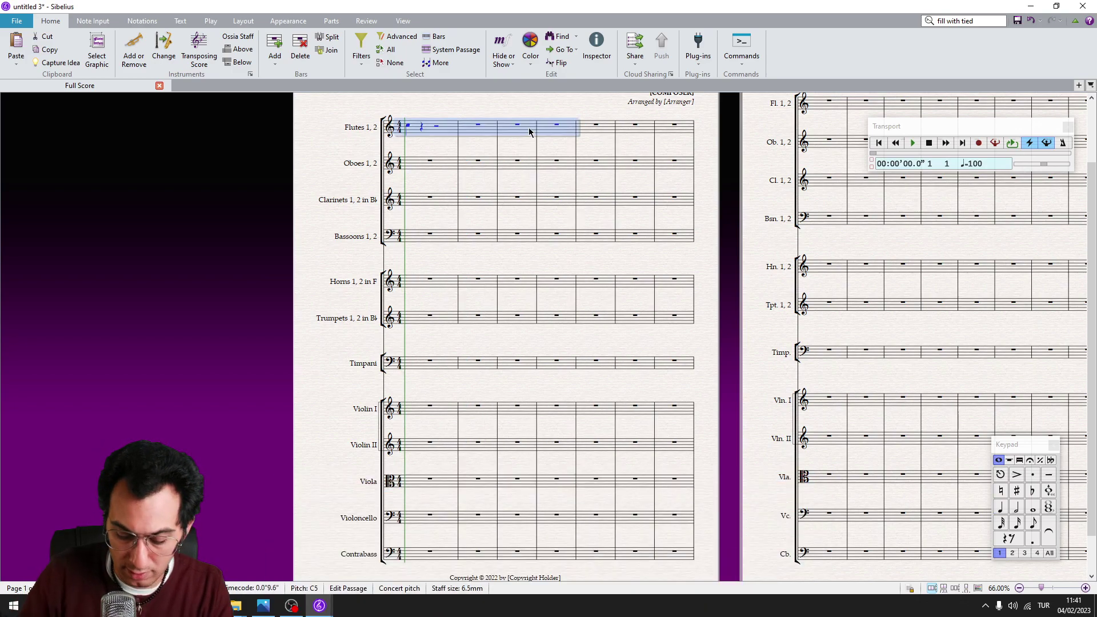
key("ctrl+q")
type("fill wit")
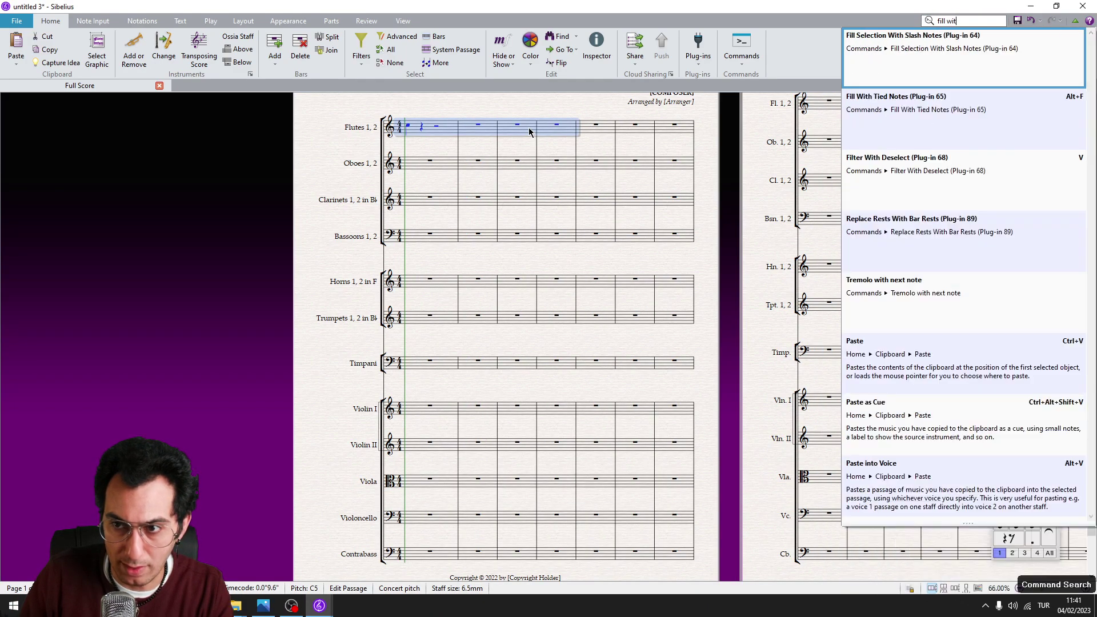
type("h tied notes")
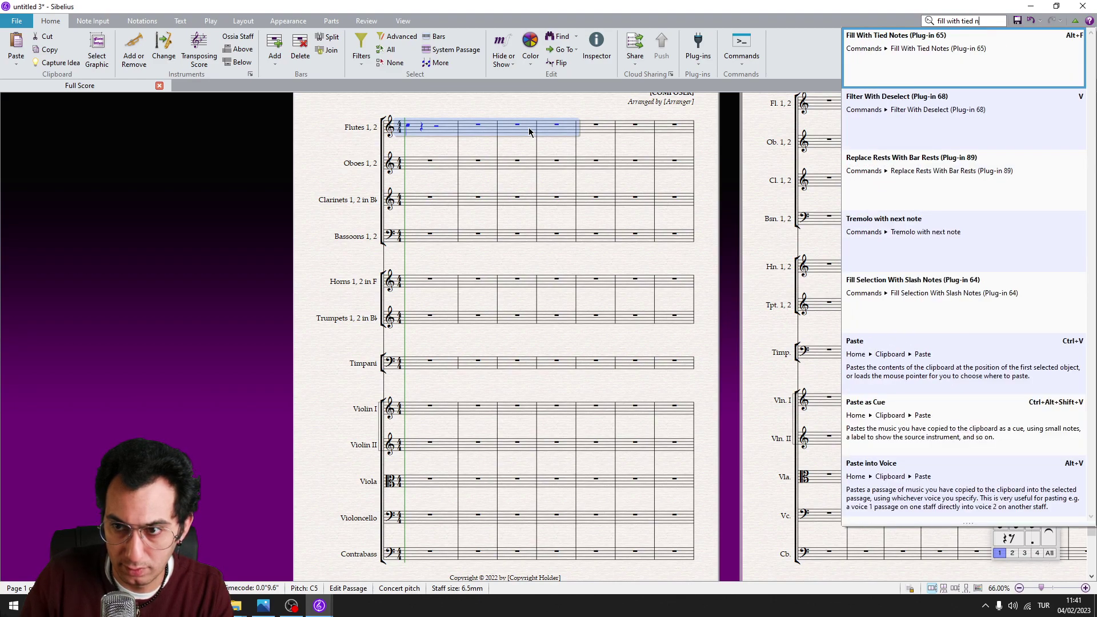
key("Return")
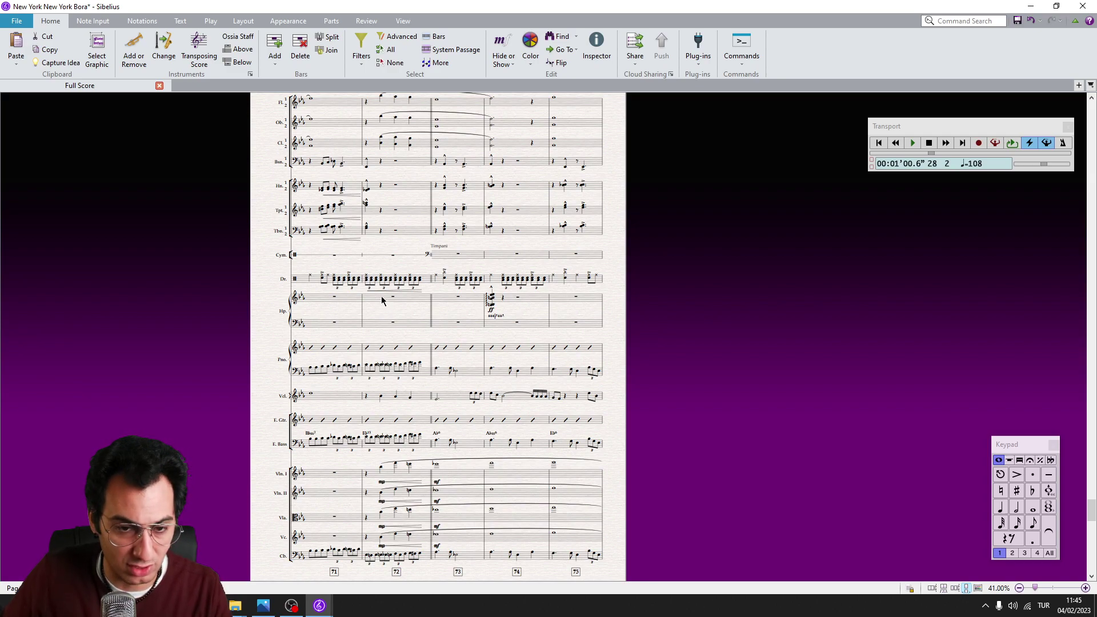
Step: In the New York New York score, add a p dynamic to all playing staves in bar 72
left_click(404, 236, "ctrl")
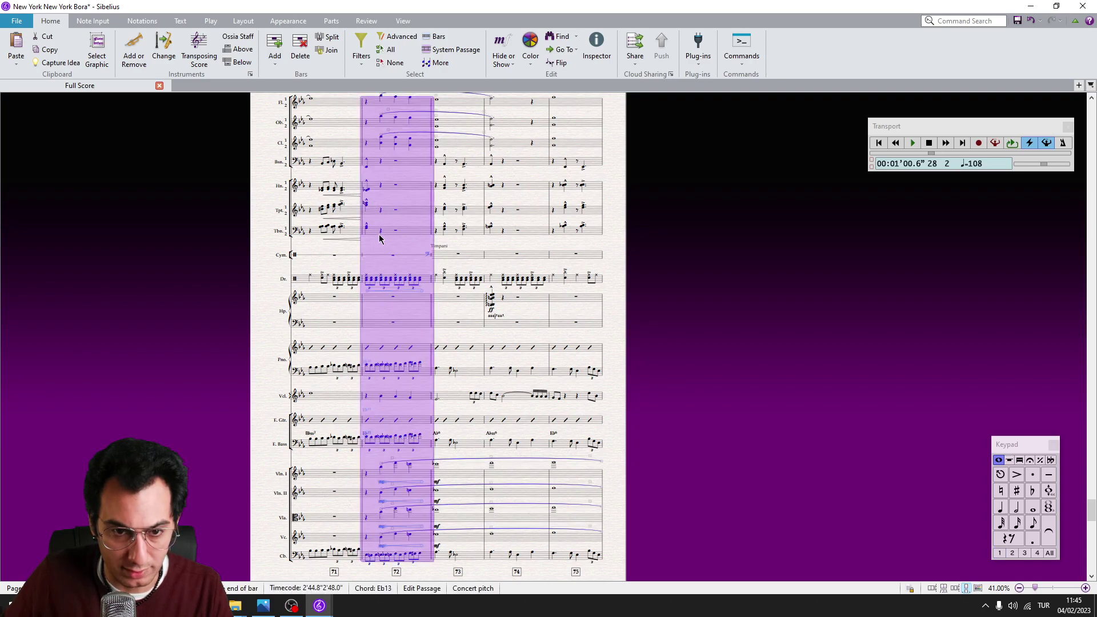
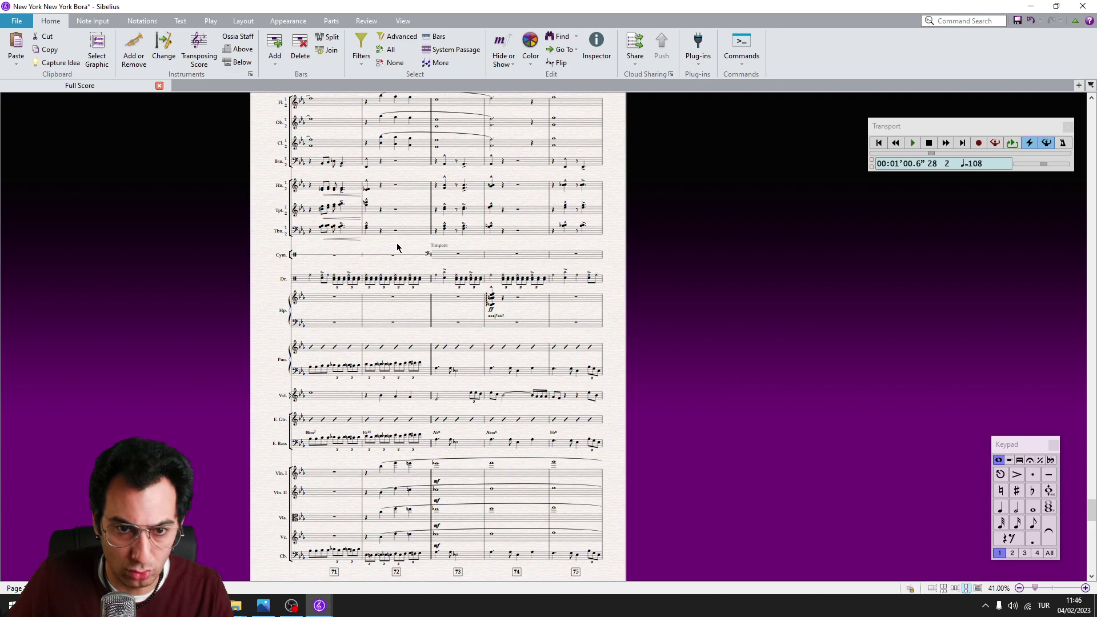
left_click(385, 181, "ctrl")
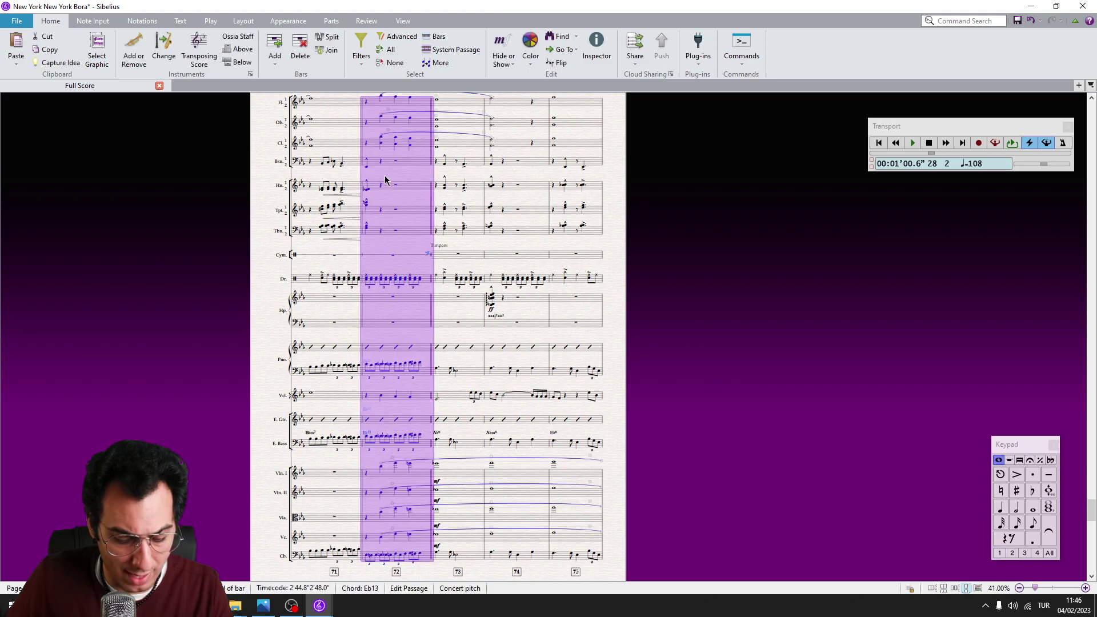
key("ctrl+e")
key("ctrl+p")
key("Escape")
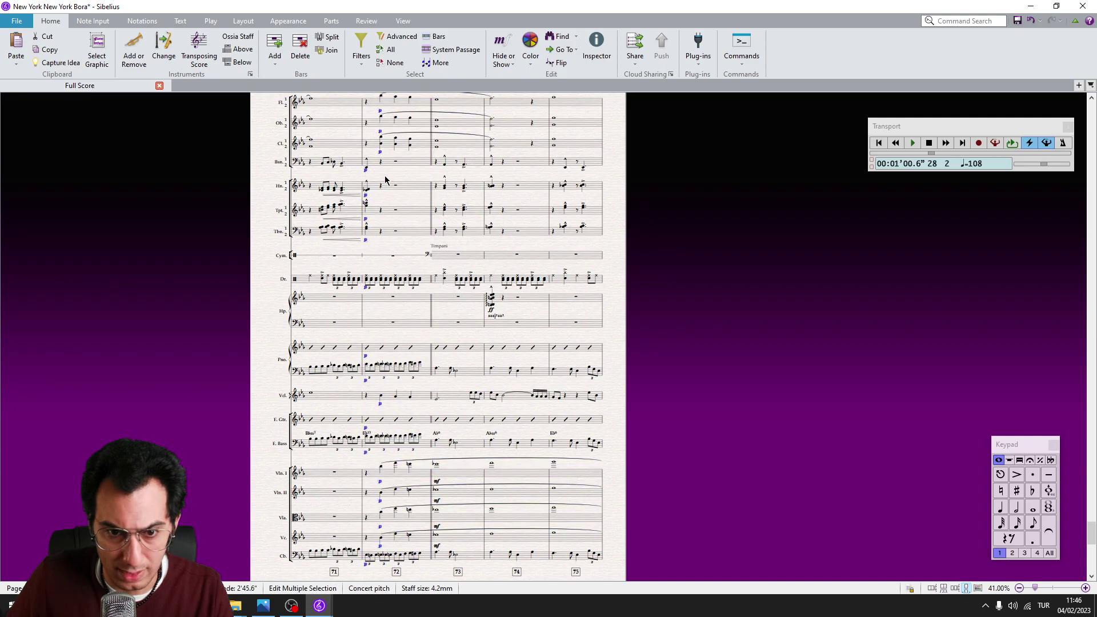
Step: Add crescendo hairpins and tenuto marks to all playing staves in bar 72
left_click(424, 182, "ctrl")
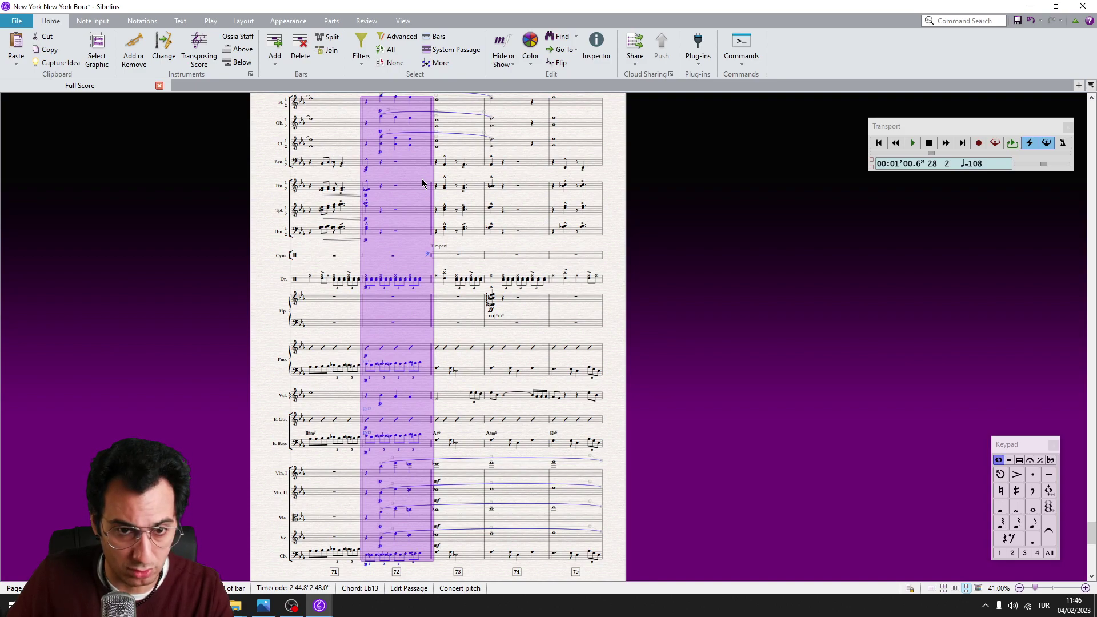
key("h")
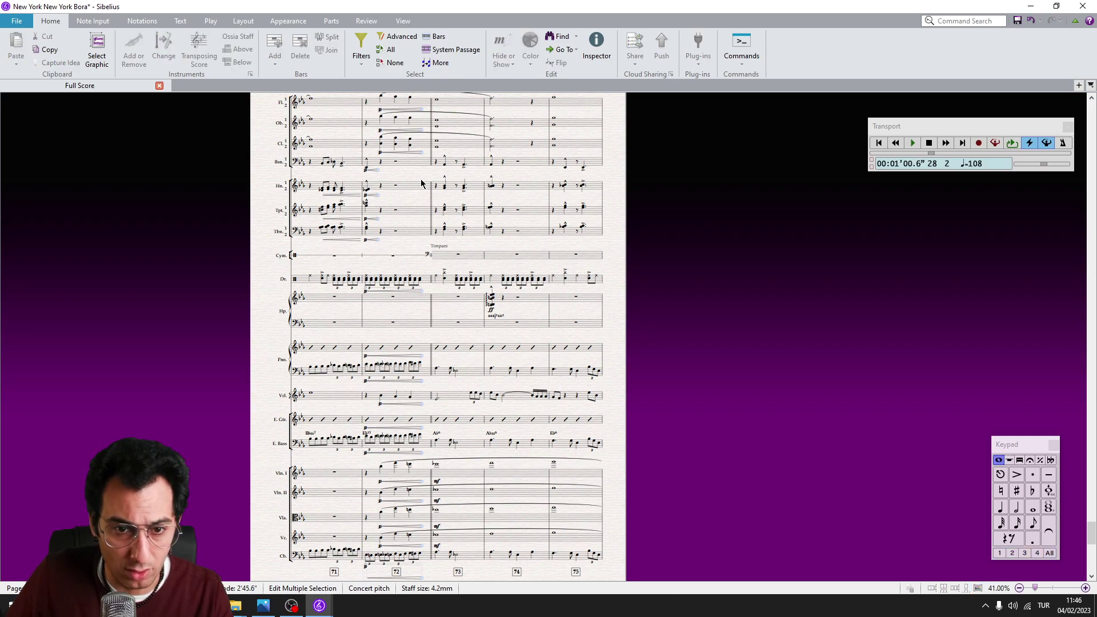
left_click(421, 183, "ctrl")
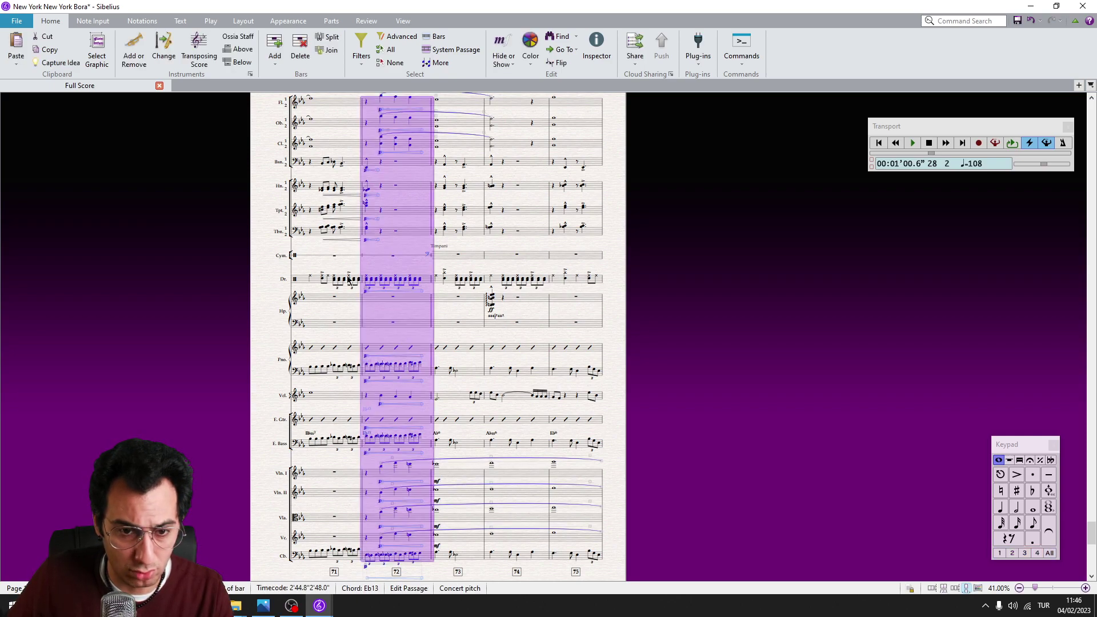
key("KP_Subtract")
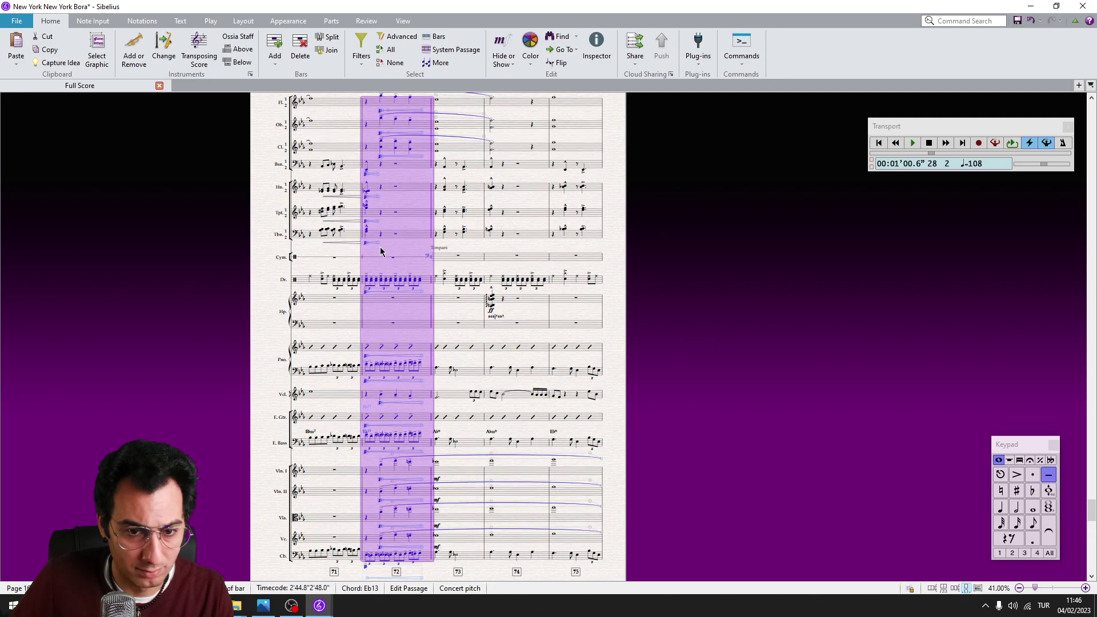
key("Escape")
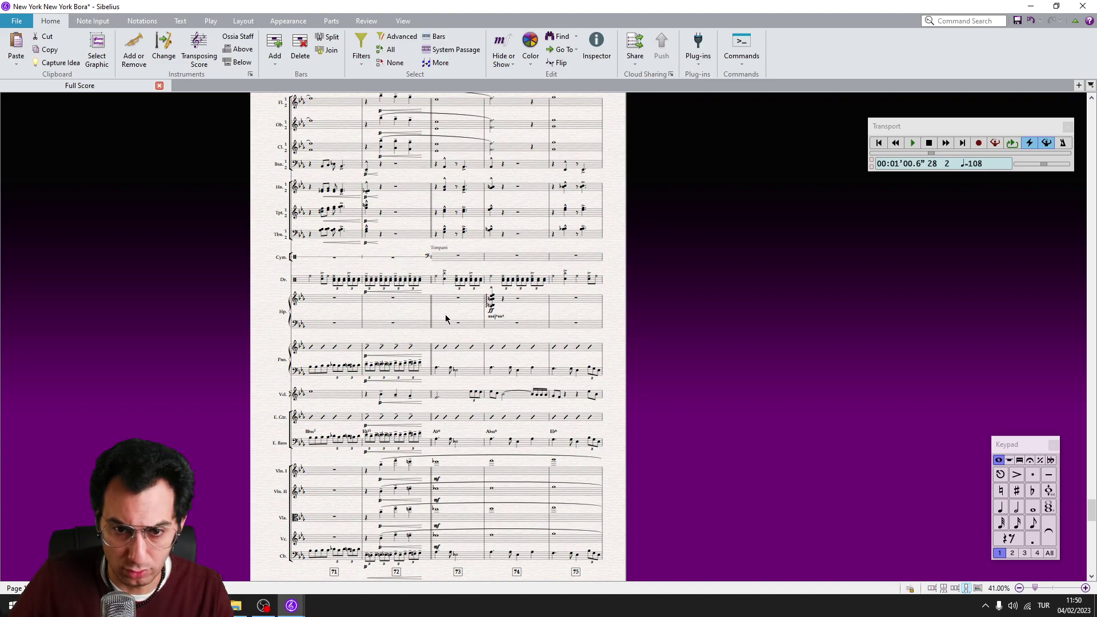
left_click(537, 234)
left_click(440, 190, "shift")
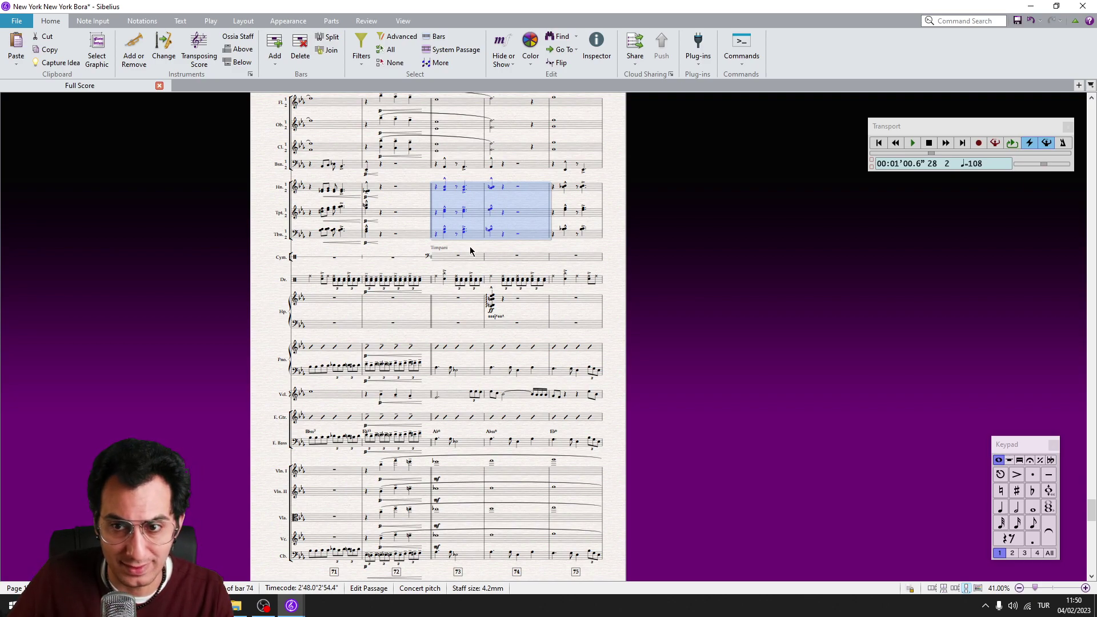
key("Escape")
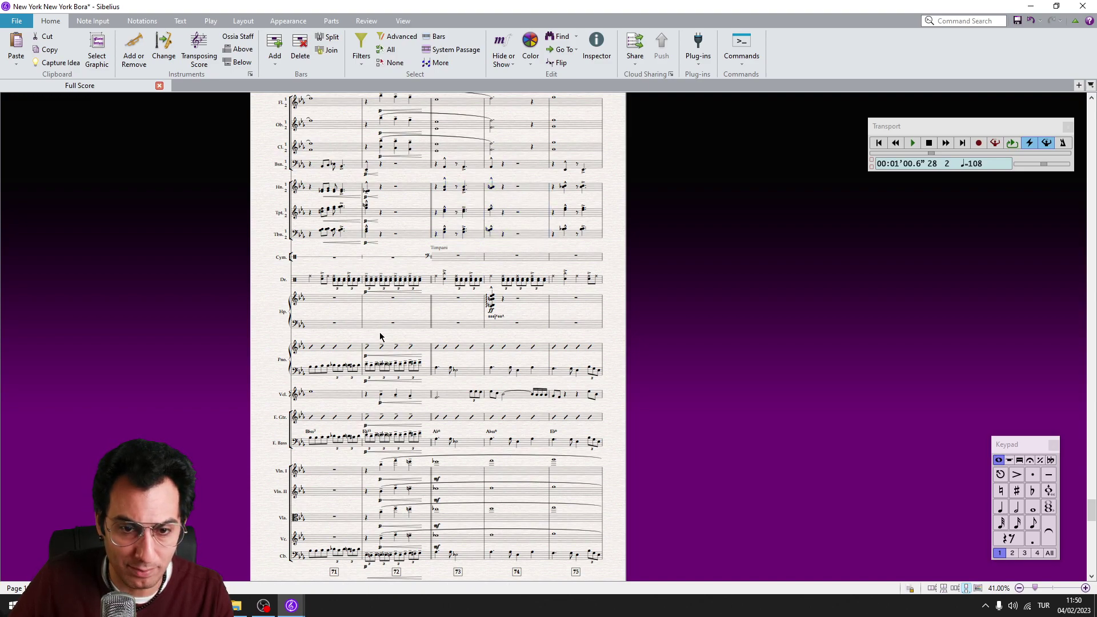
key("ctrl+z")
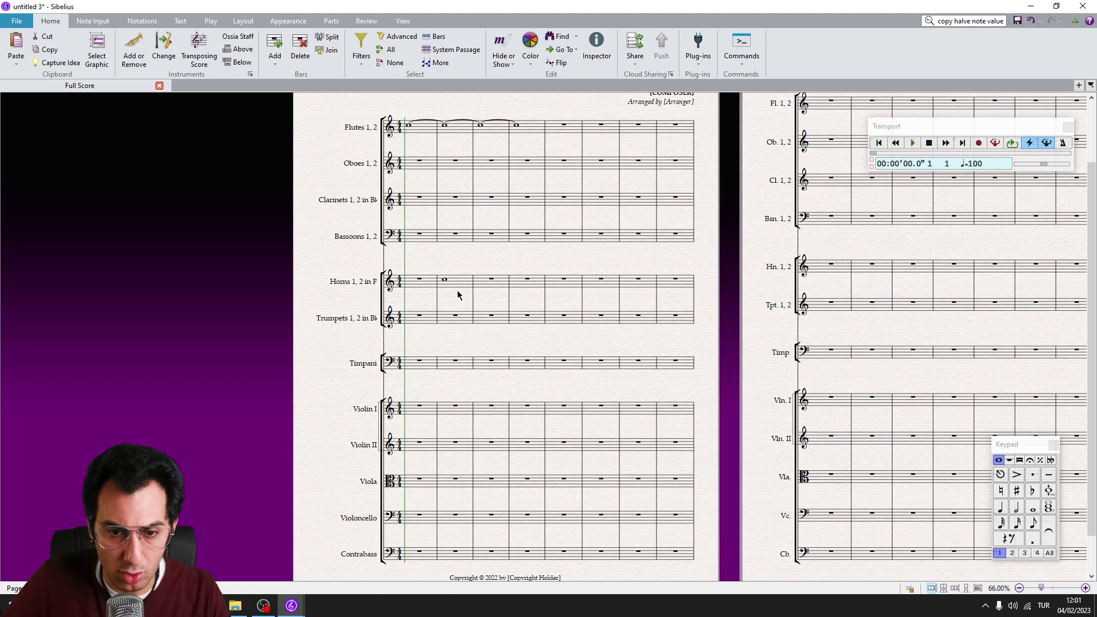
Step: In the untitled score, run Copy Halve Note Values on the Horns' second bar and paste the result into the Trumpets' fourth bar
left_click(457, 284)
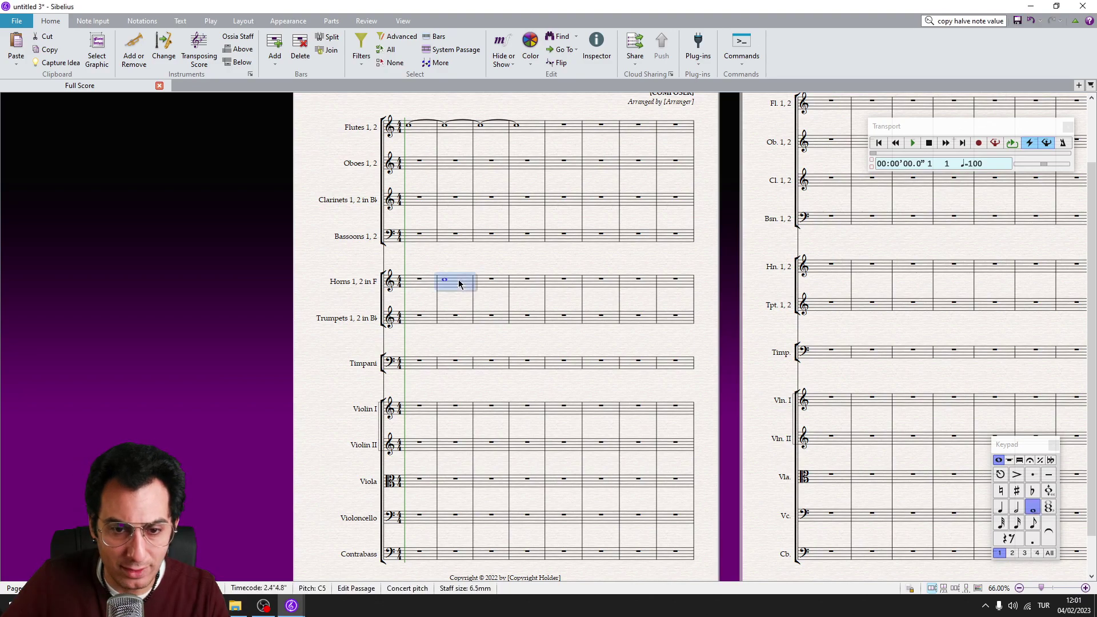
key("ctrl+alt+f")
type("copy")
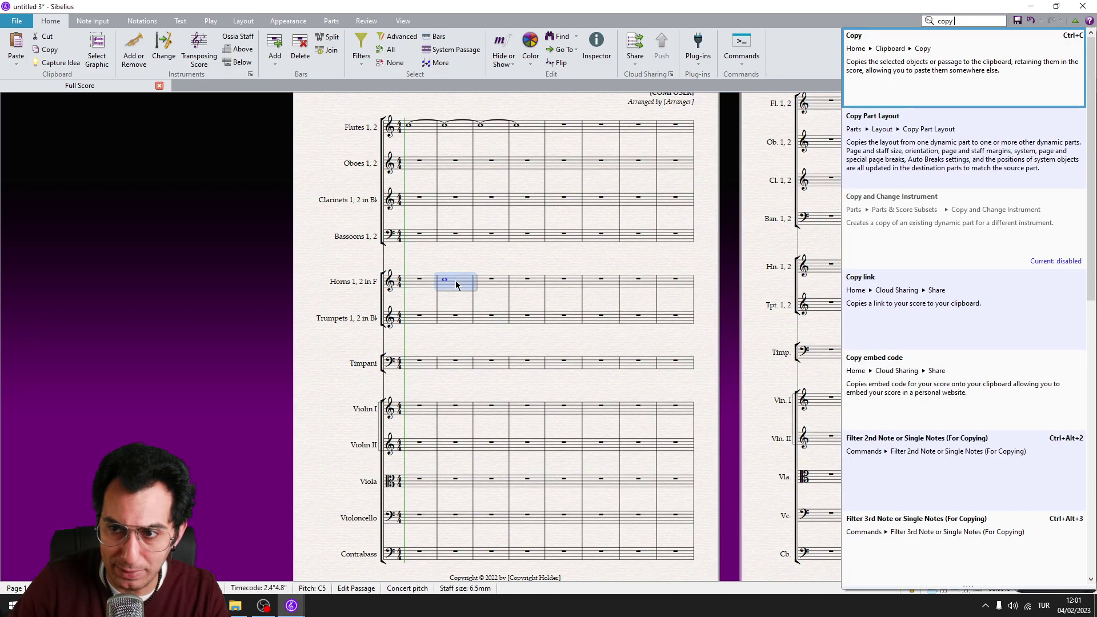
type(" halve note value")
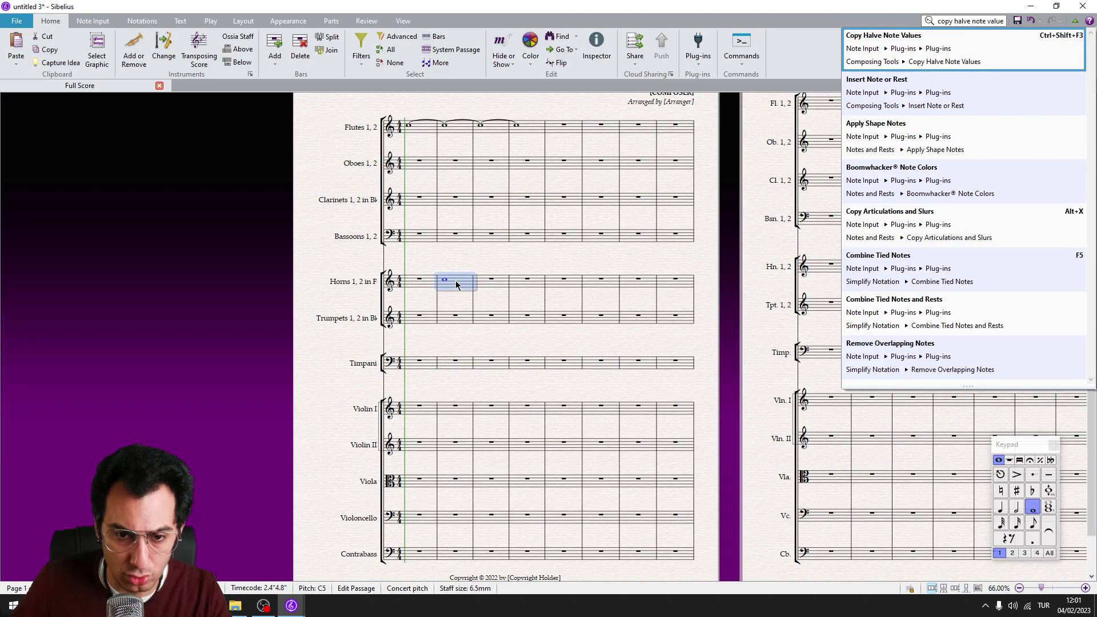
key("Escape")
left_click(528, 322)
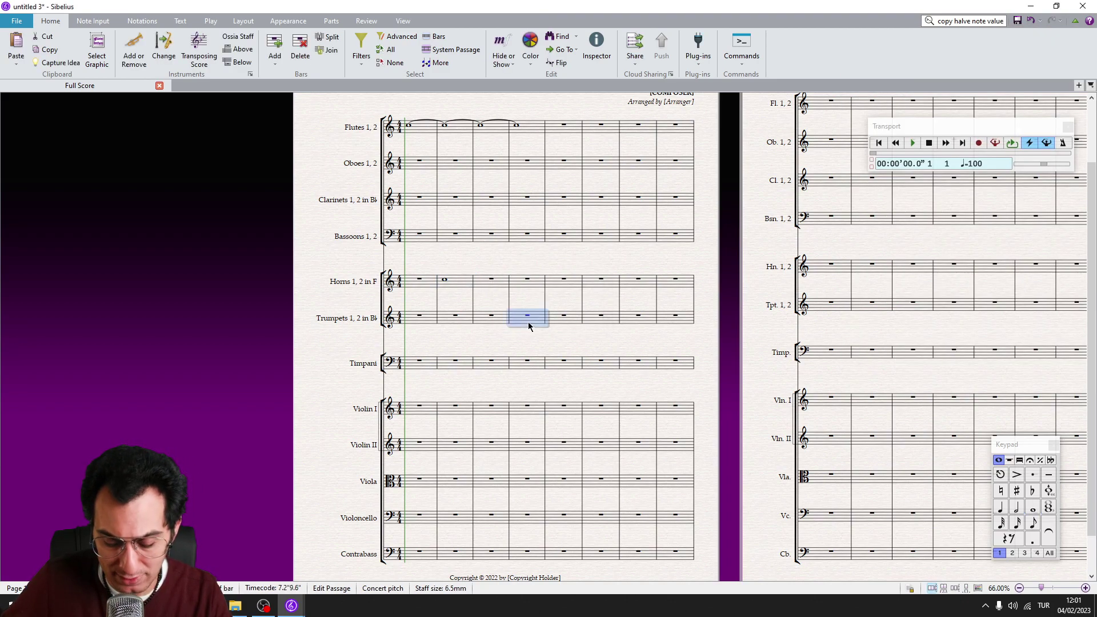
key("ctrl+v")
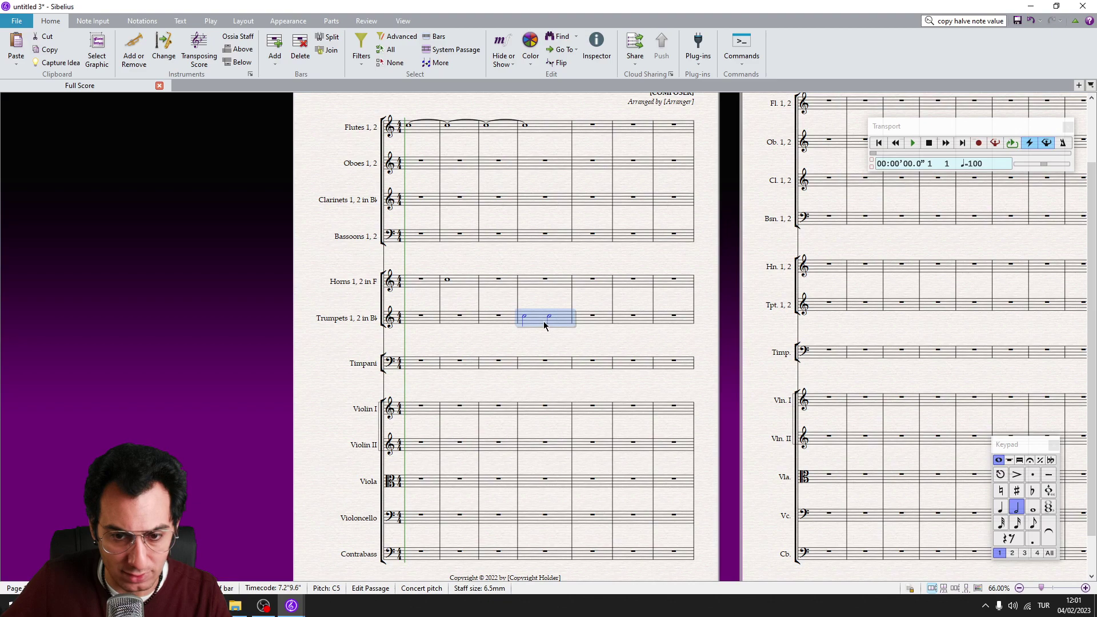
key("Escape")
Step: Run Copy Double Note Values on the Horns' second bar and paste the result into the Horns' fourth bar
left_click(460, 285)
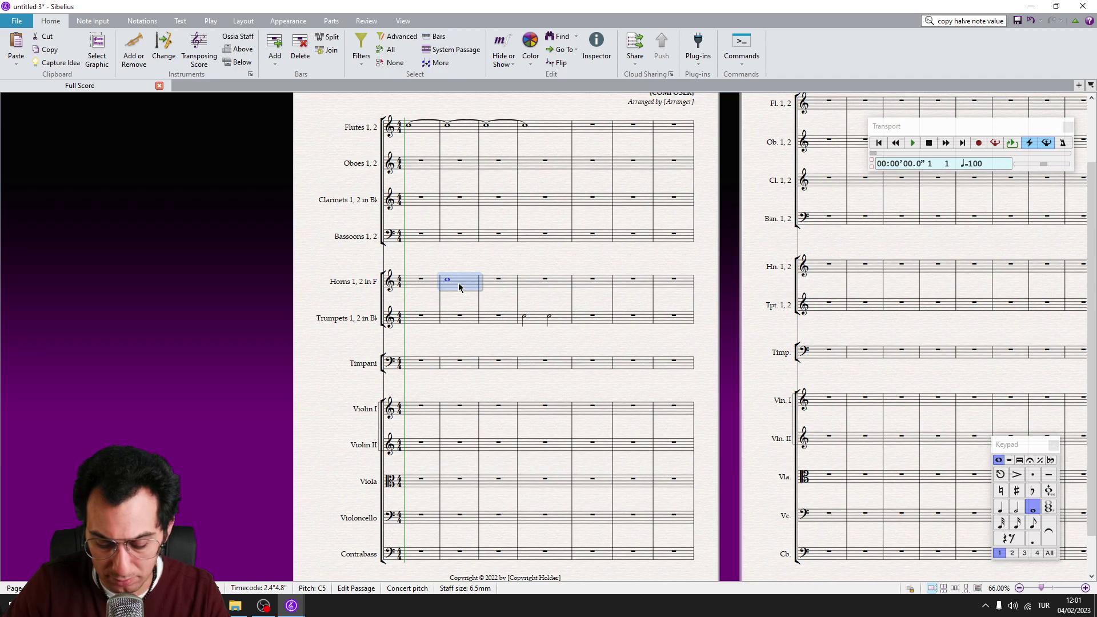
key("ctrl+alt+space")
type("cop")
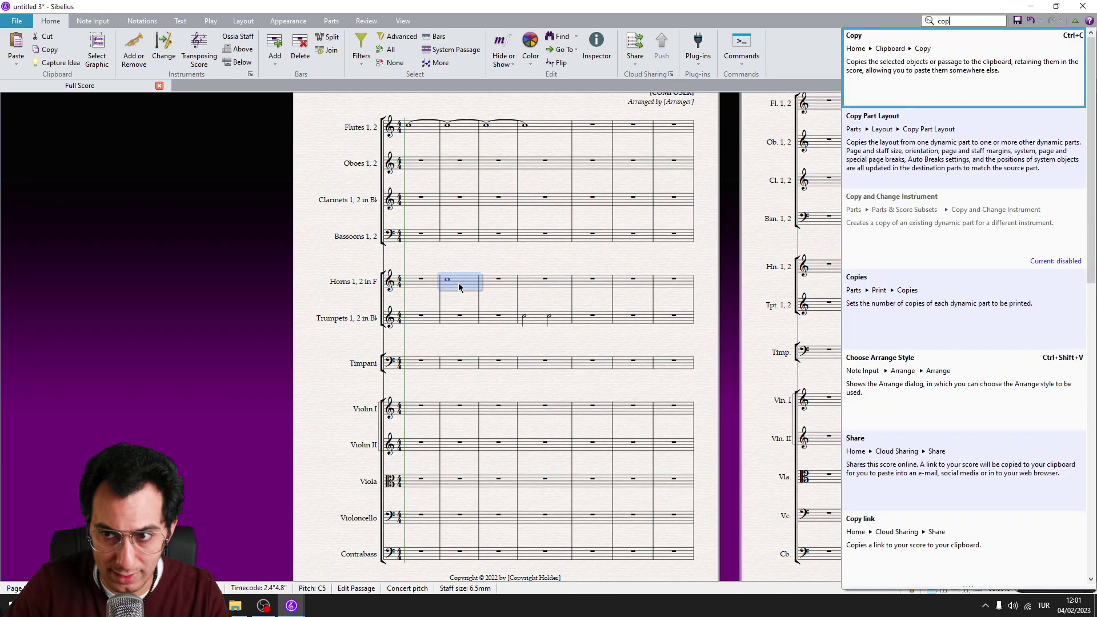
type("y double note")
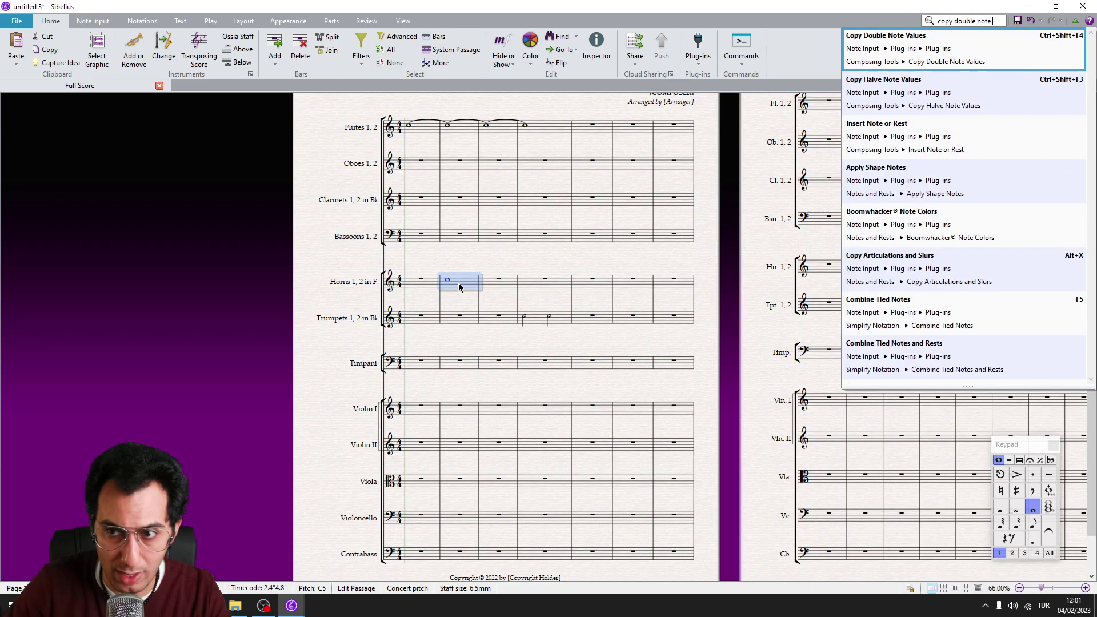
key("Return")
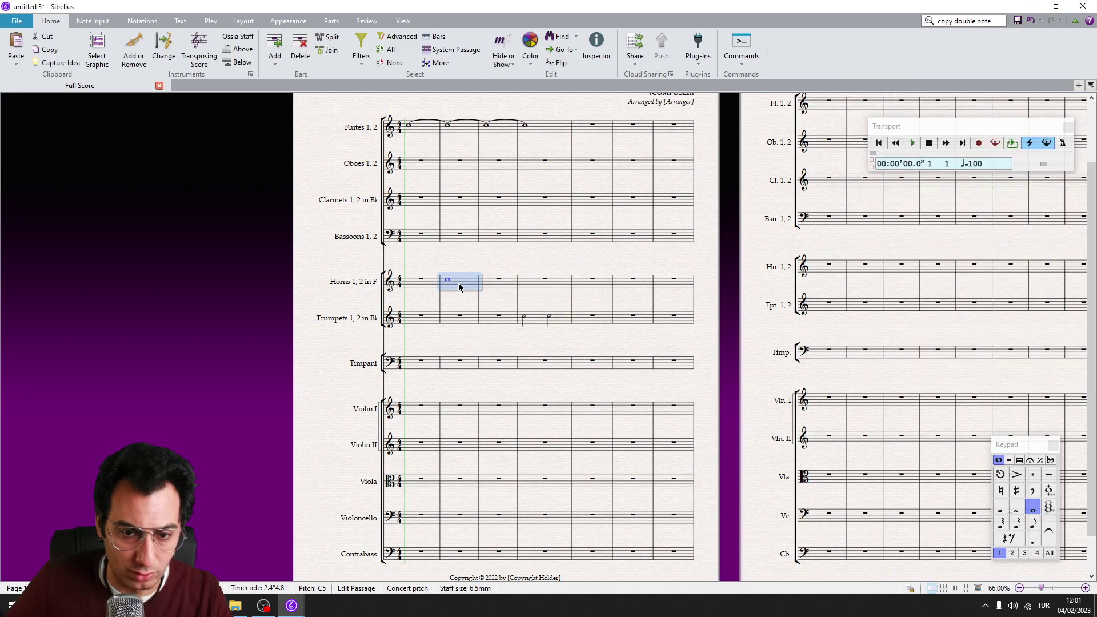
left_click(544, 288)
key("ctrl+v")
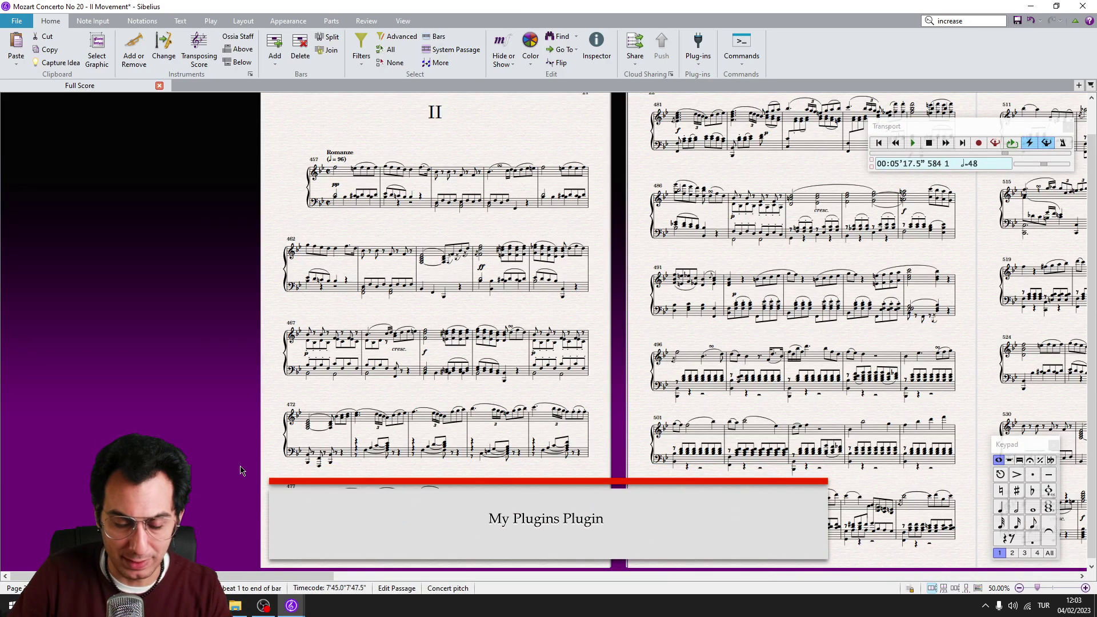
Step: Run Dot Undot Rhythms from My Plugins on the Horns' second bar in the untitled score
key("ctrl+shift+p")
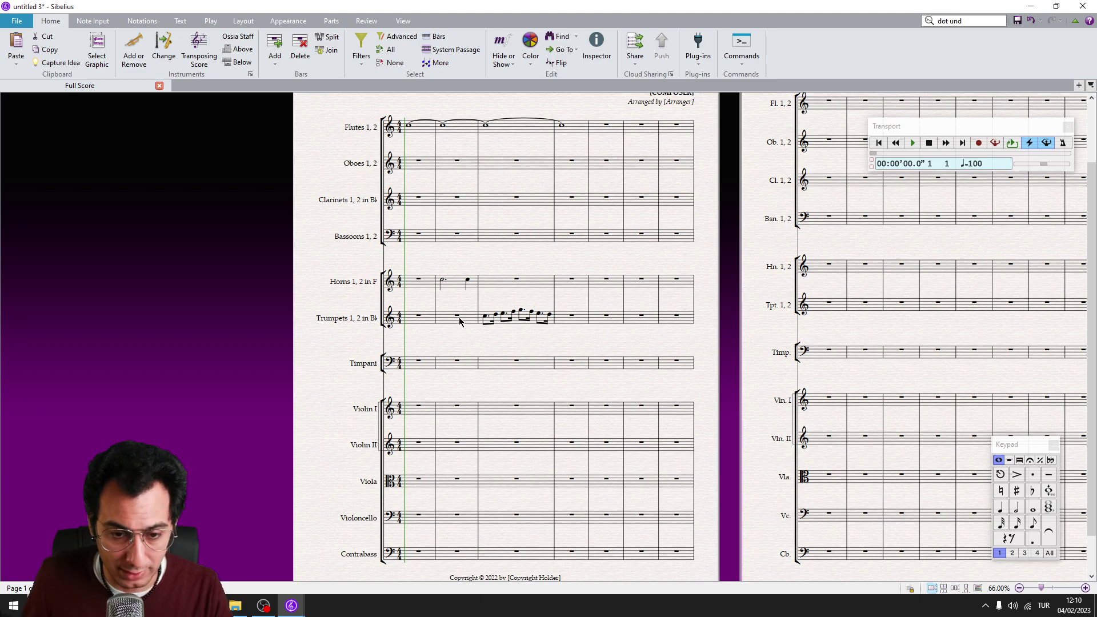
left_click(455, 283)
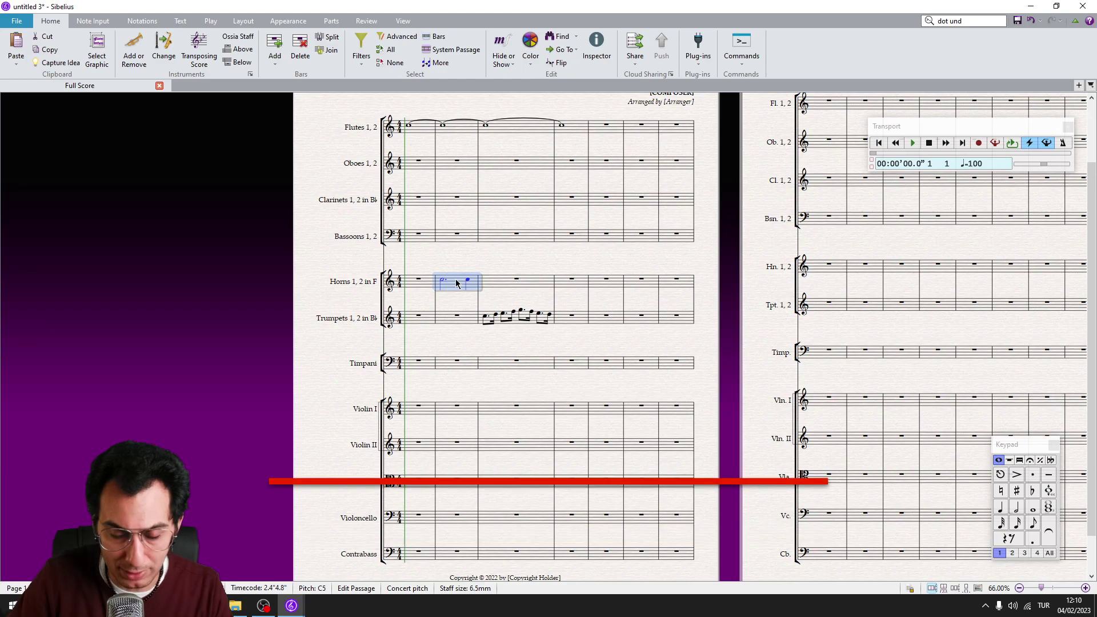
key("j")
key("u")
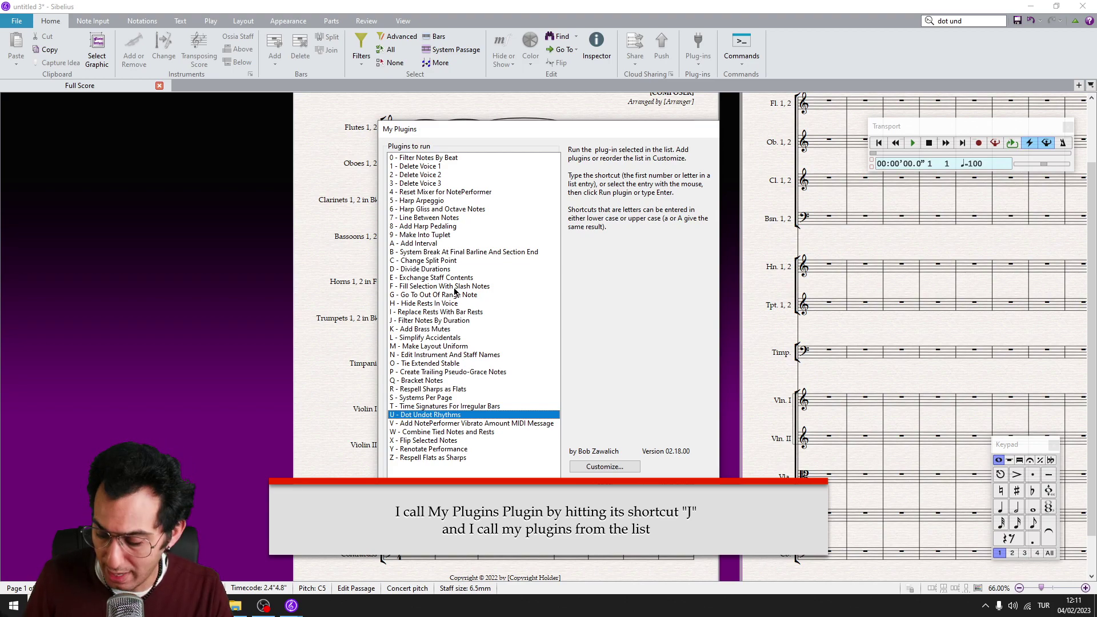
key("Return")
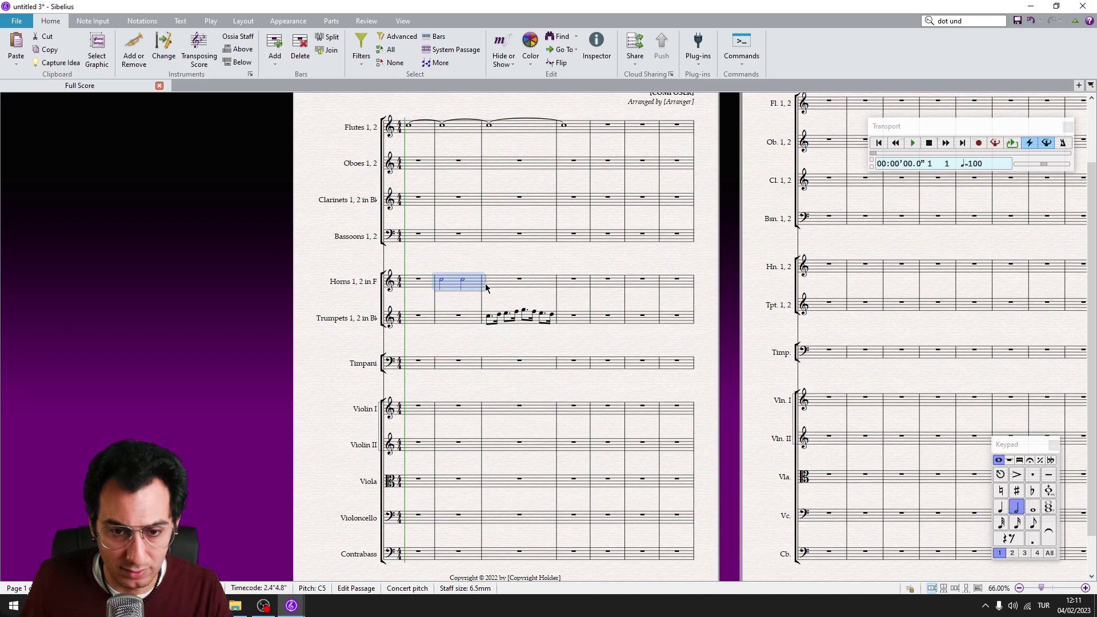
left_click(464, 281)
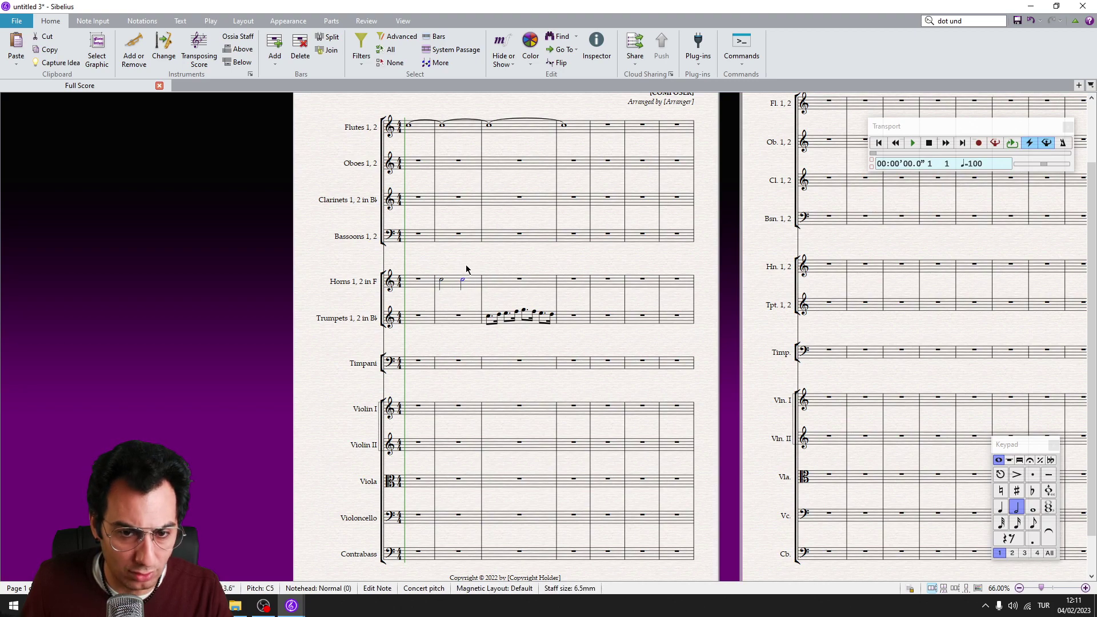
Step: Run Dot Undot Rhythms from My Plugins on the Trumpets' dotted figure in bar 3
left_click(522, 321)
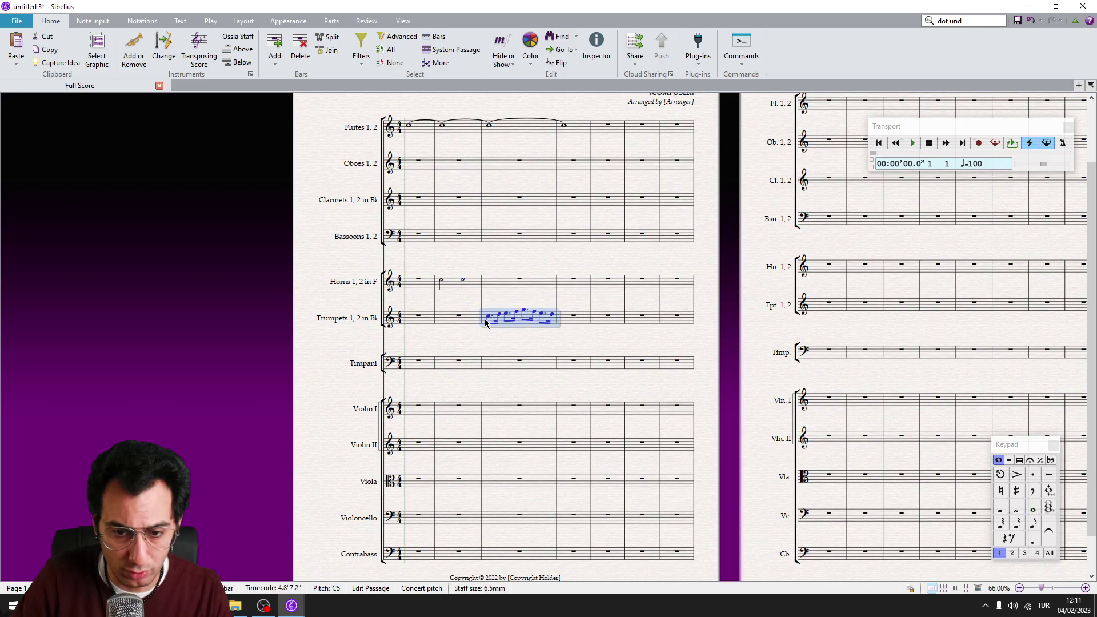
key("ctrl+alt+p")
key("u")
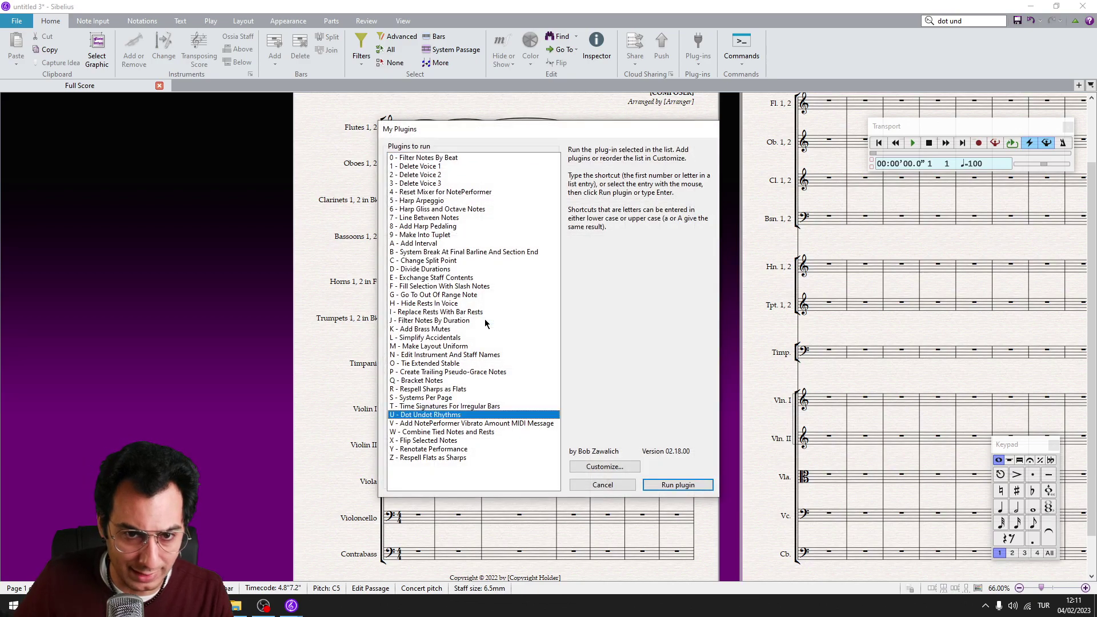
key("Return")
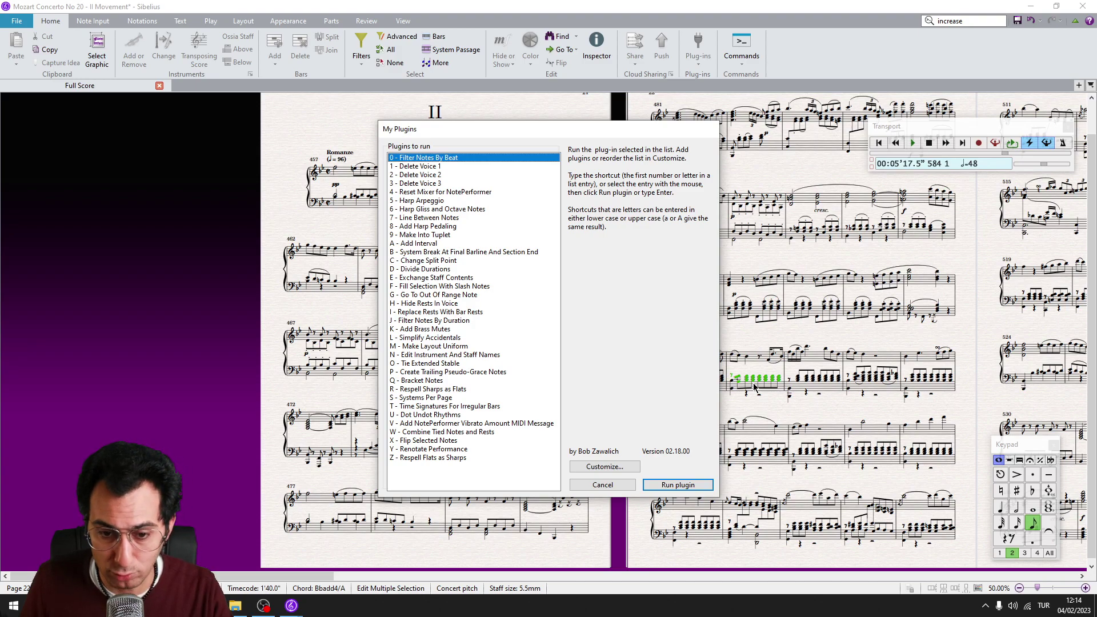
Step: In the Mozart concerto score, flip the stem direction of the selected second-voice notes in bar 497 with Flip Selected Notes
key("x")
key("Return")
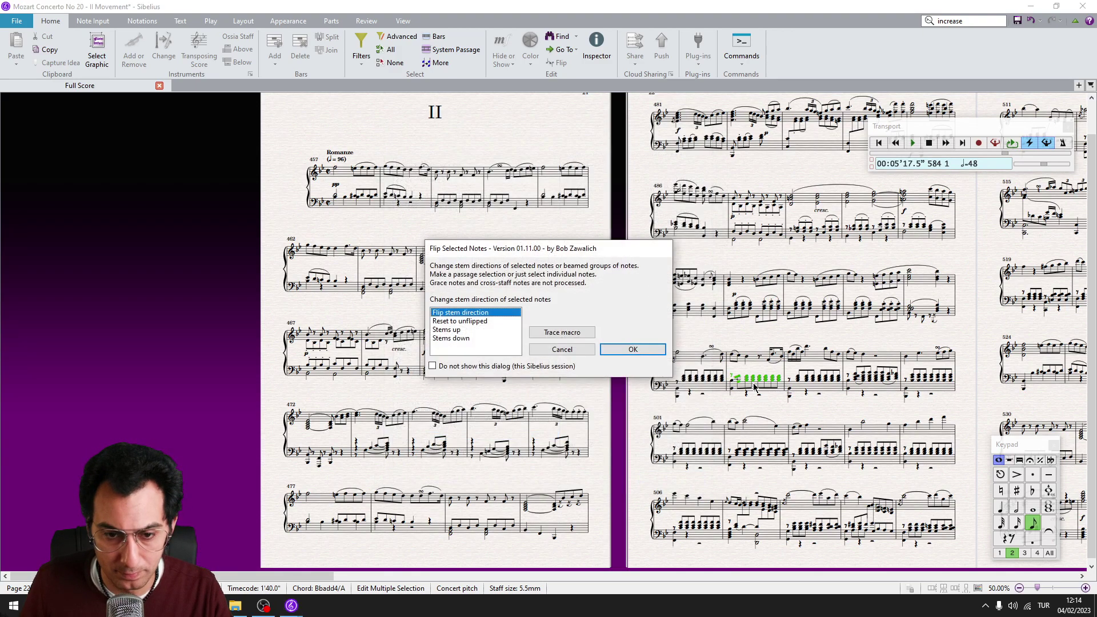
key("Return")
Step: Set the stems of the lower staff in bars 496 to 510 to point down with Flip Selected Notes
key("ctrl+Left")
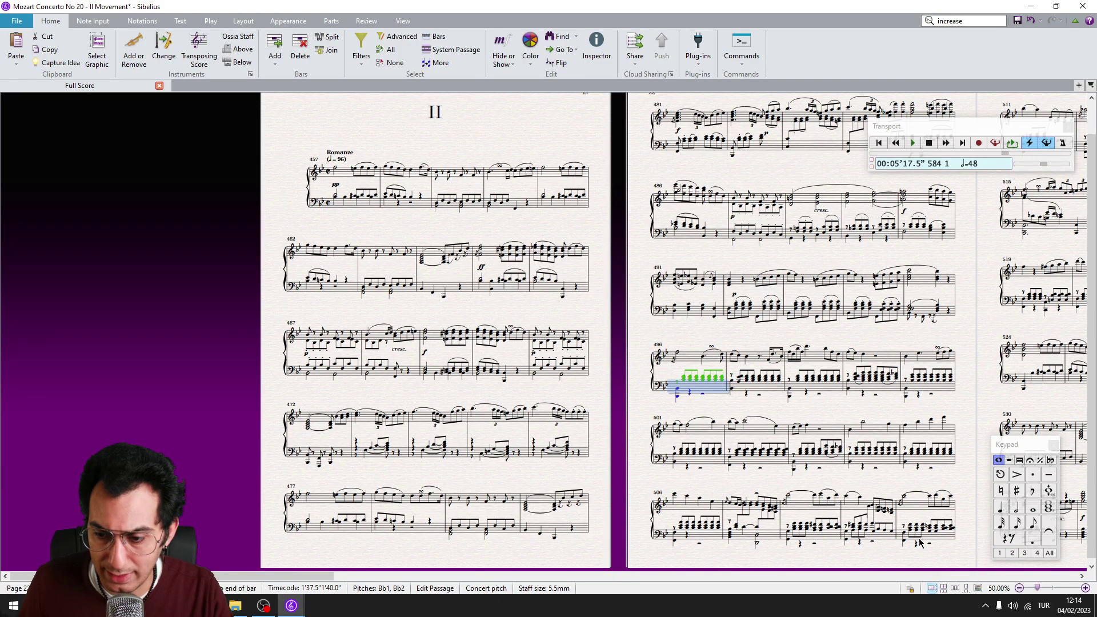
left_click(943, 539, "shift")
key("ctrl+alt+p")
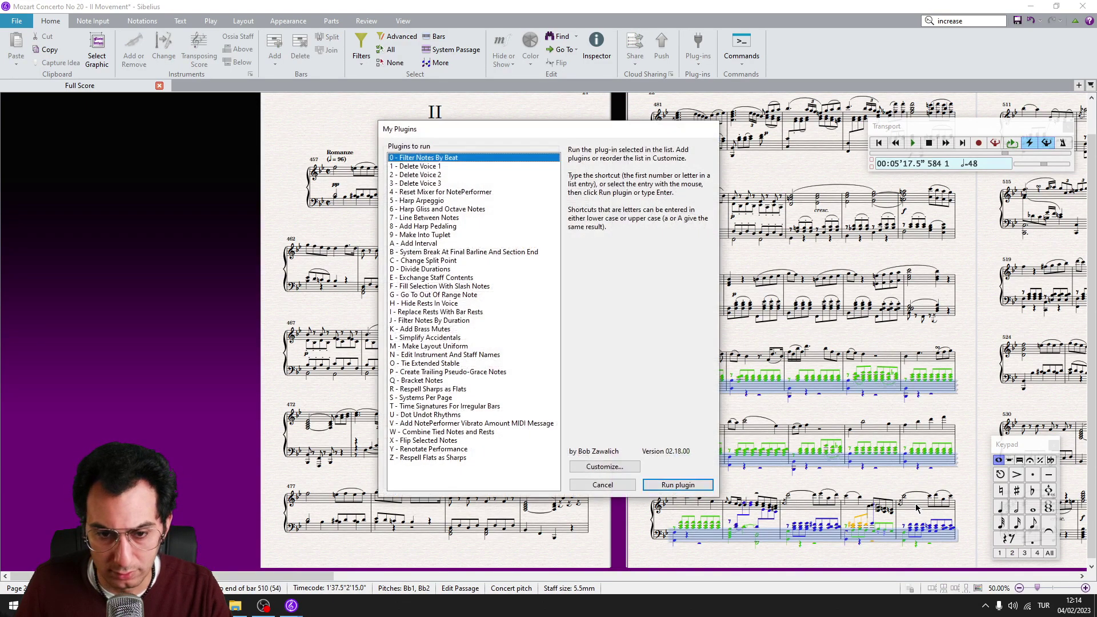
key("Return")
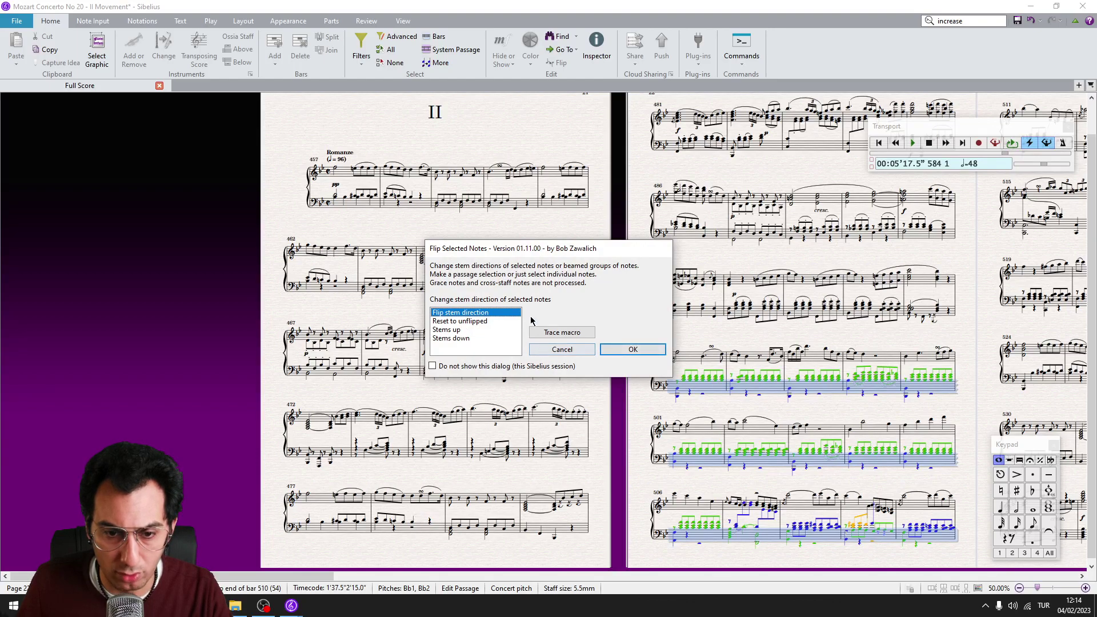
left_click(462, 337)
left_click(622, 349)
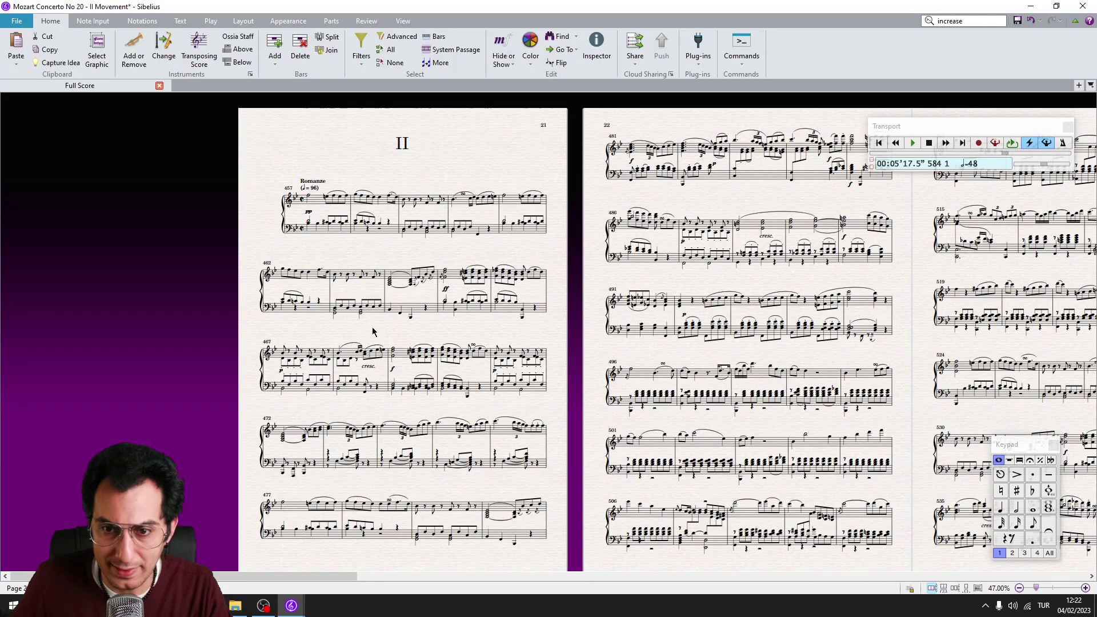
Step: Lay out bars 481 to 551 on both staves at 5 systems per page with Systems Per Page, keeping Lock format on
scroll(372, 327, "right", 5)
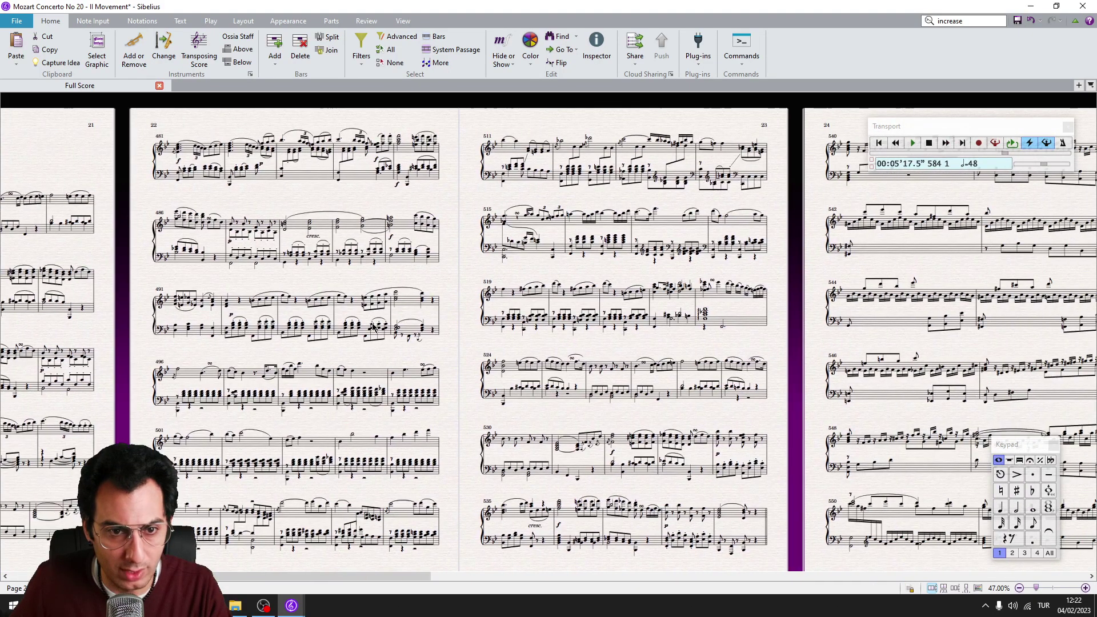
left_click(192, 156)
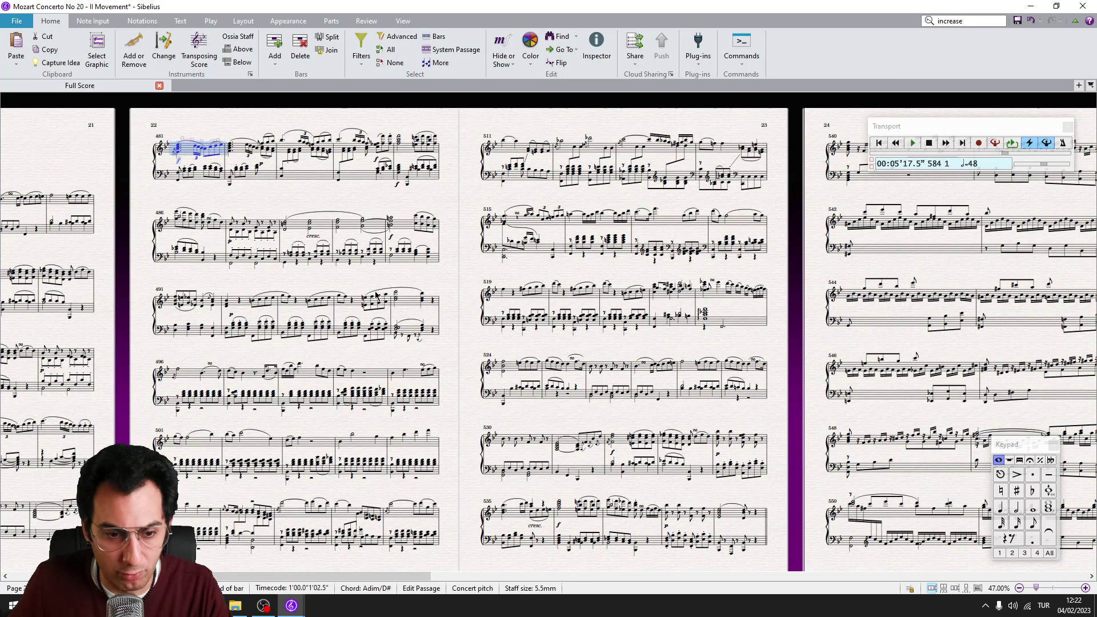
scroll(581, 464, "right", 1)
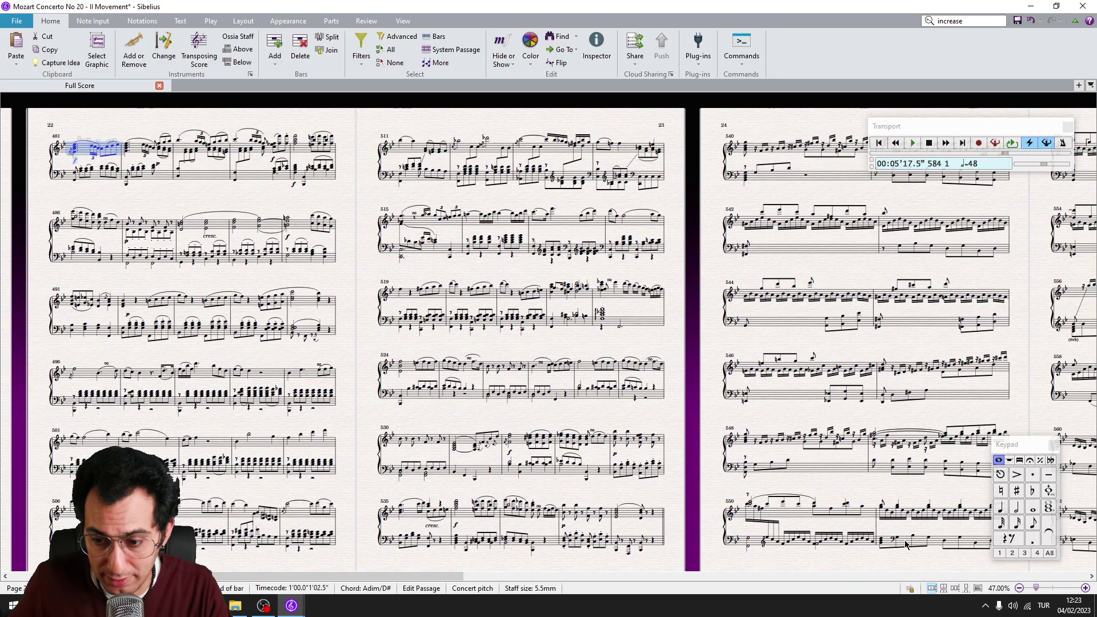
left_click(906, 544, "shift")
key("ctrl+alt+p")
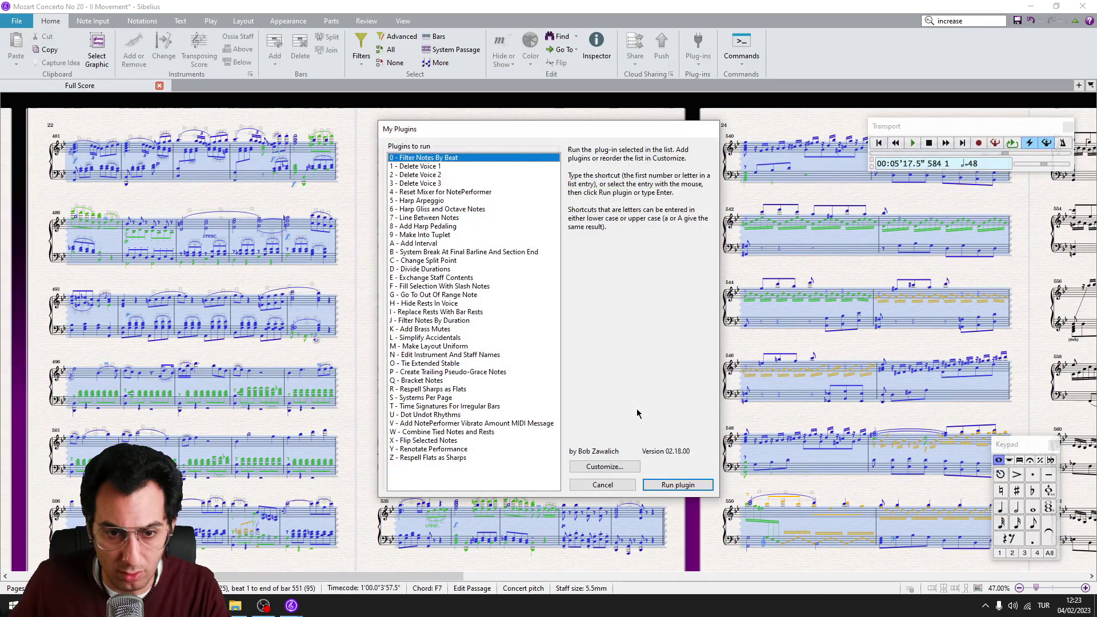
key("s")
key("Return")
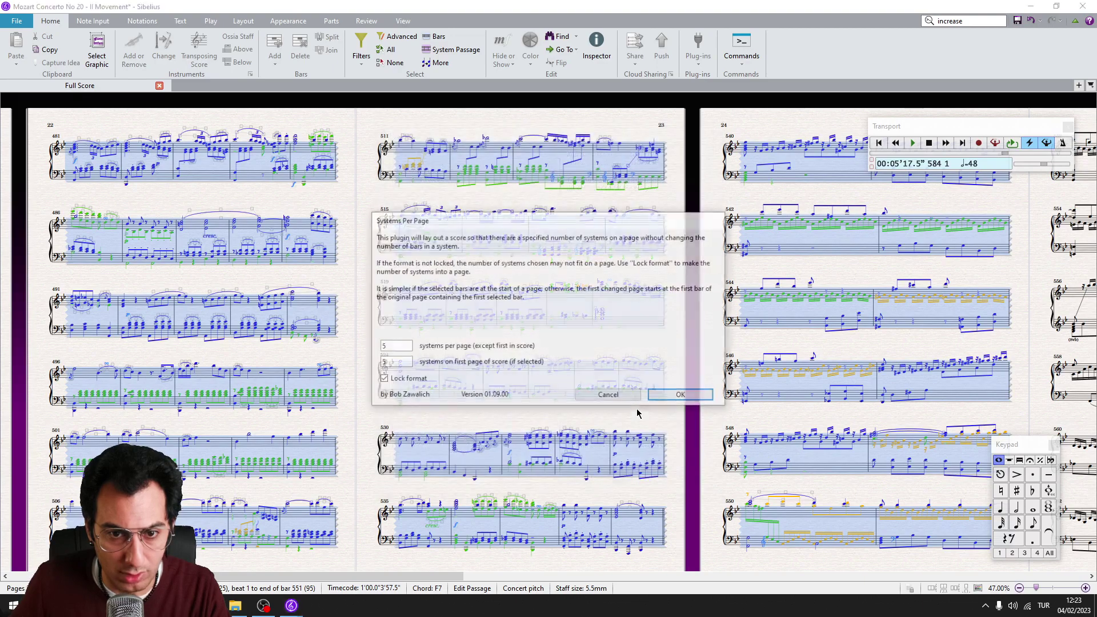
left_click(409, 347)
key("Tab")
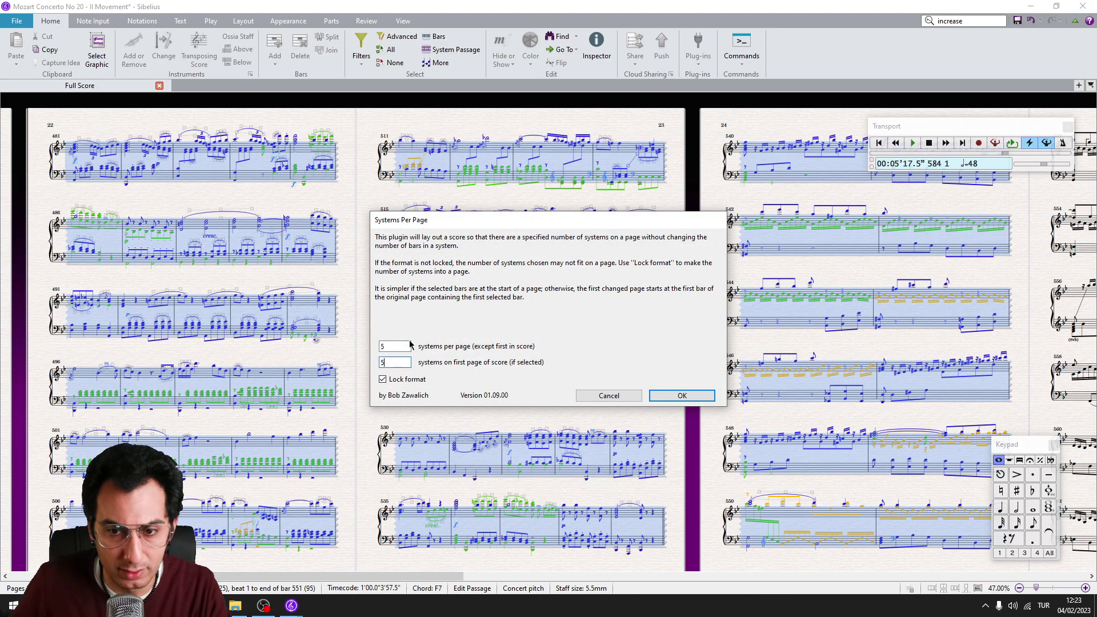
key("Return")
key("Escape")
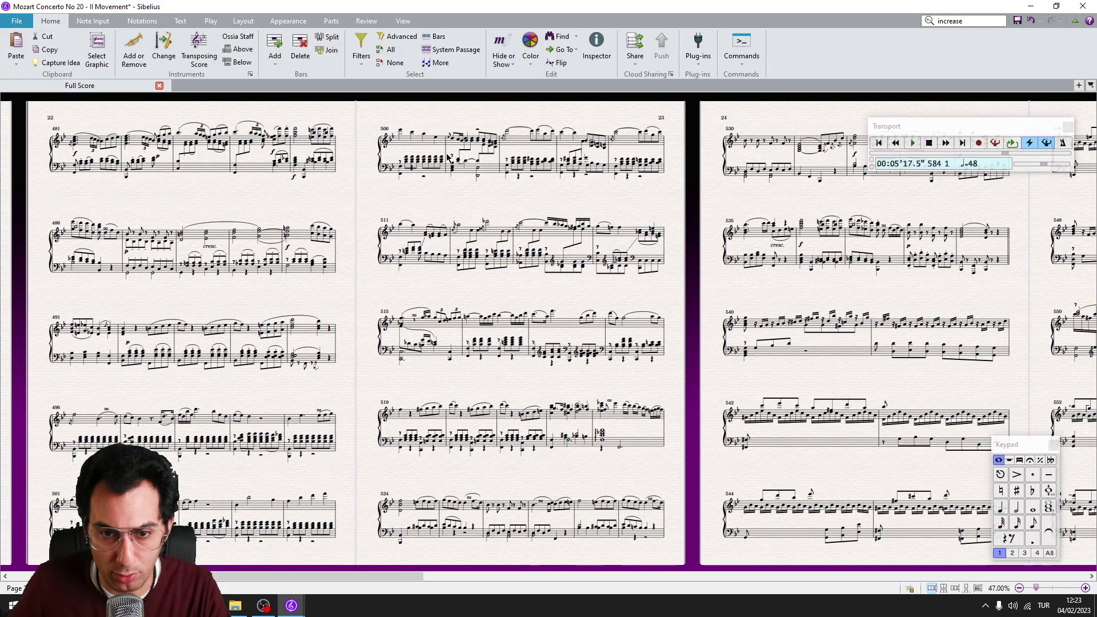
scroll(589, 347, "right", 3)
scroll(589, 347, "right", 9)
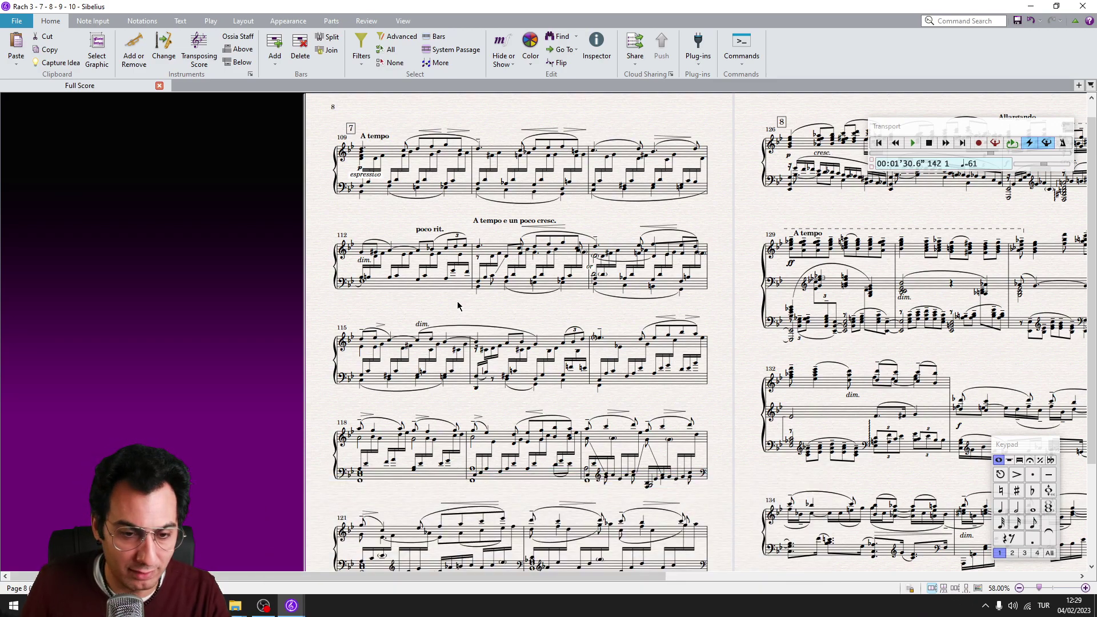
Step: Select the lower staff in bars 109 to 111, filter the notes on beat 3 with Filter Notes By Beat, and add staccato dots
left_click(376, 194)
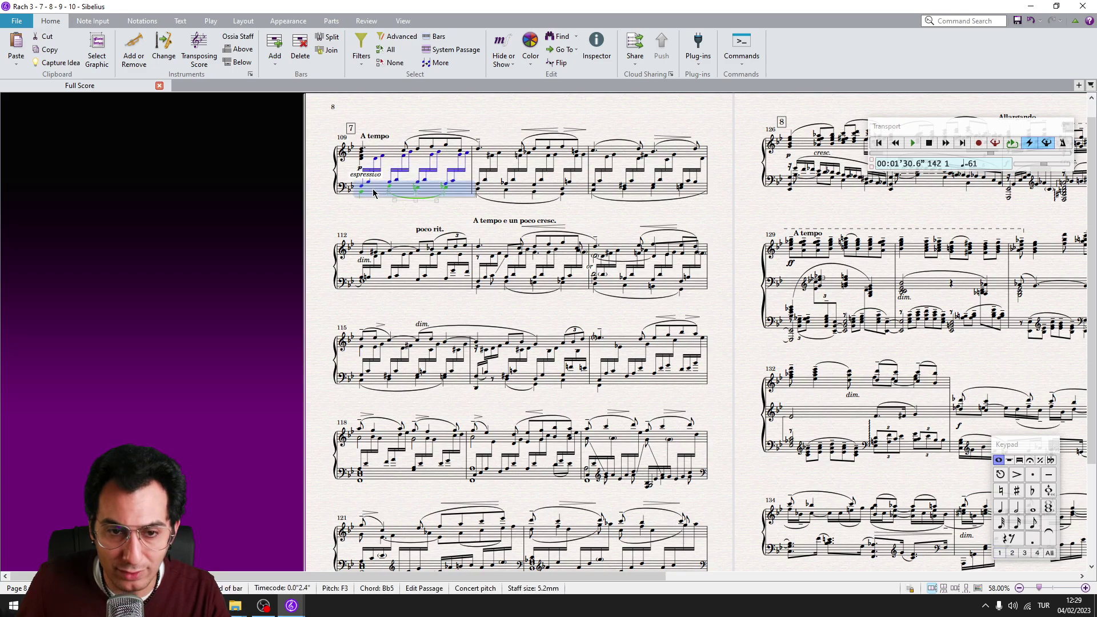
left_click(650, 185, "shift")
key("ctrl+alt+p")
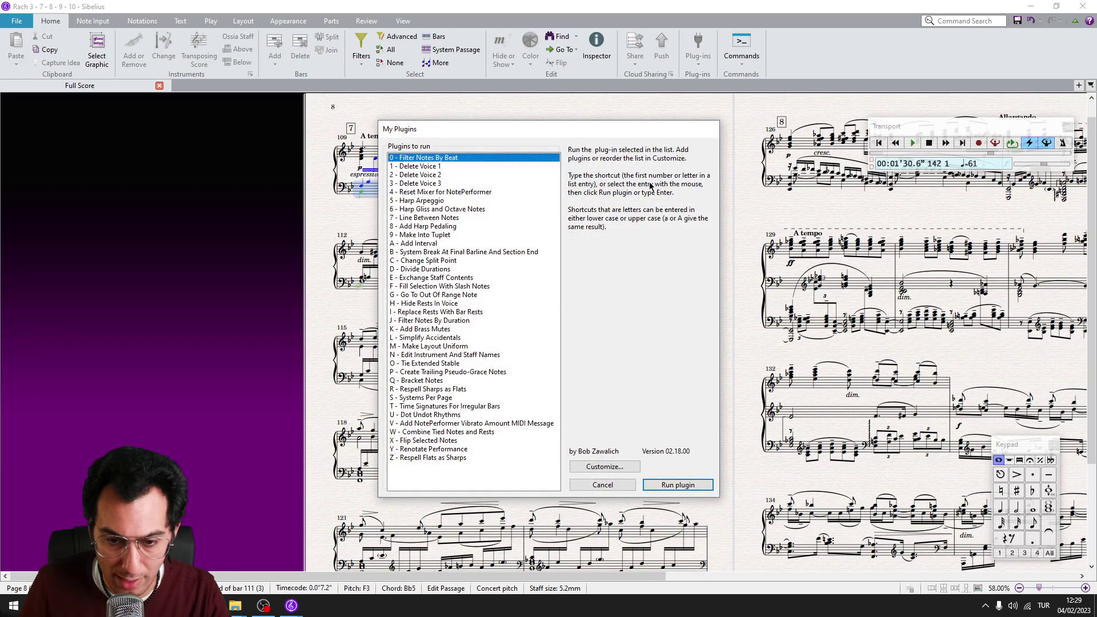
key("Return")
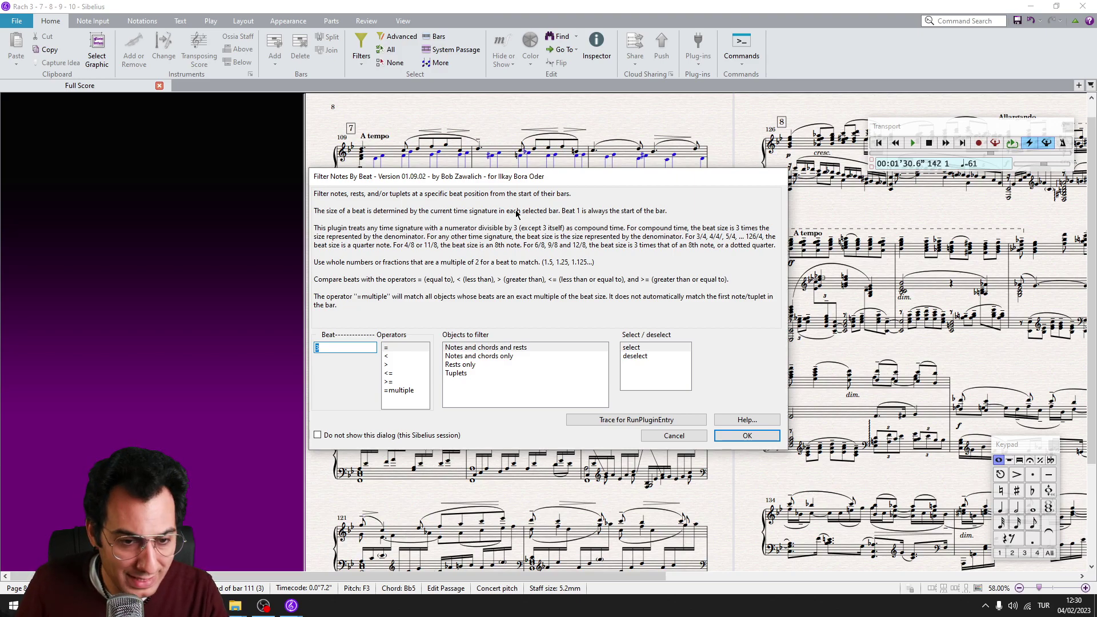
left_click(336, 346)
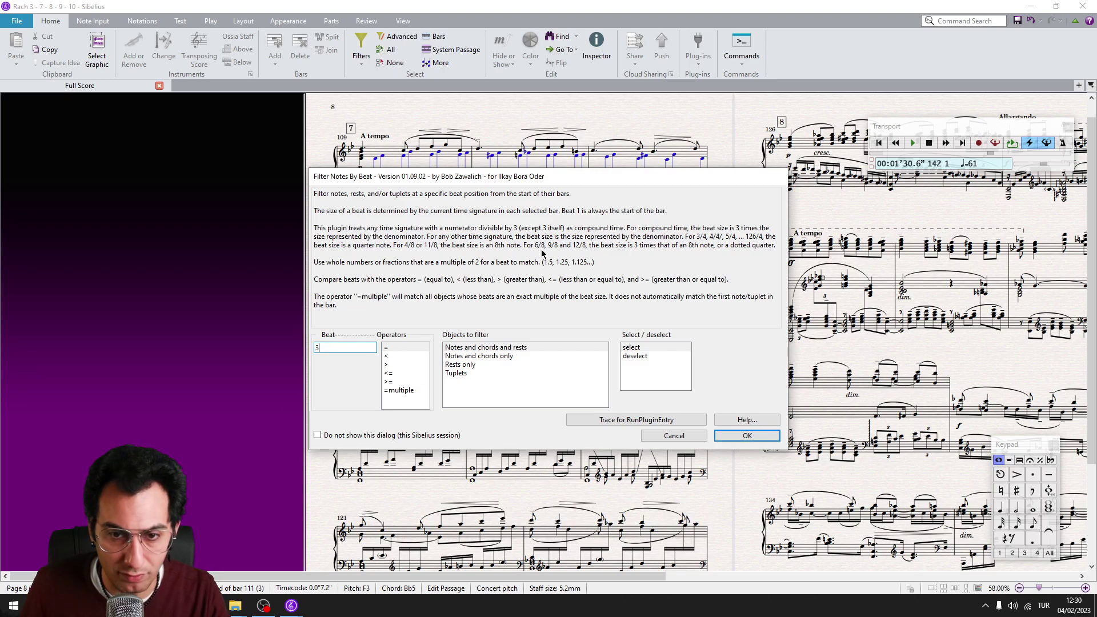
left_click(725, 436)
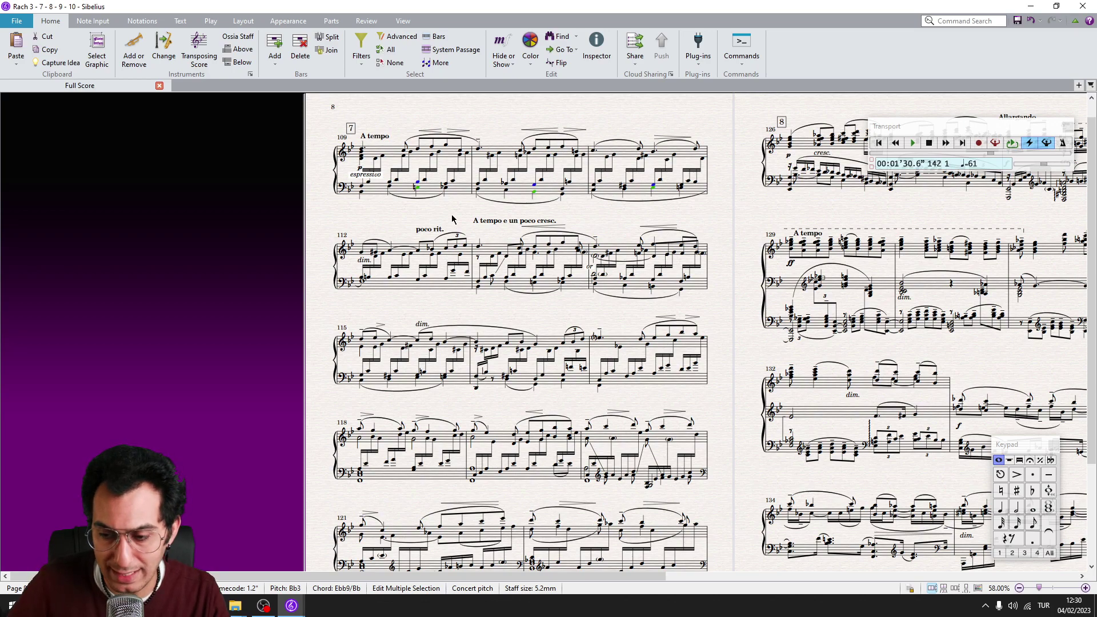
key("KP_Multiply")
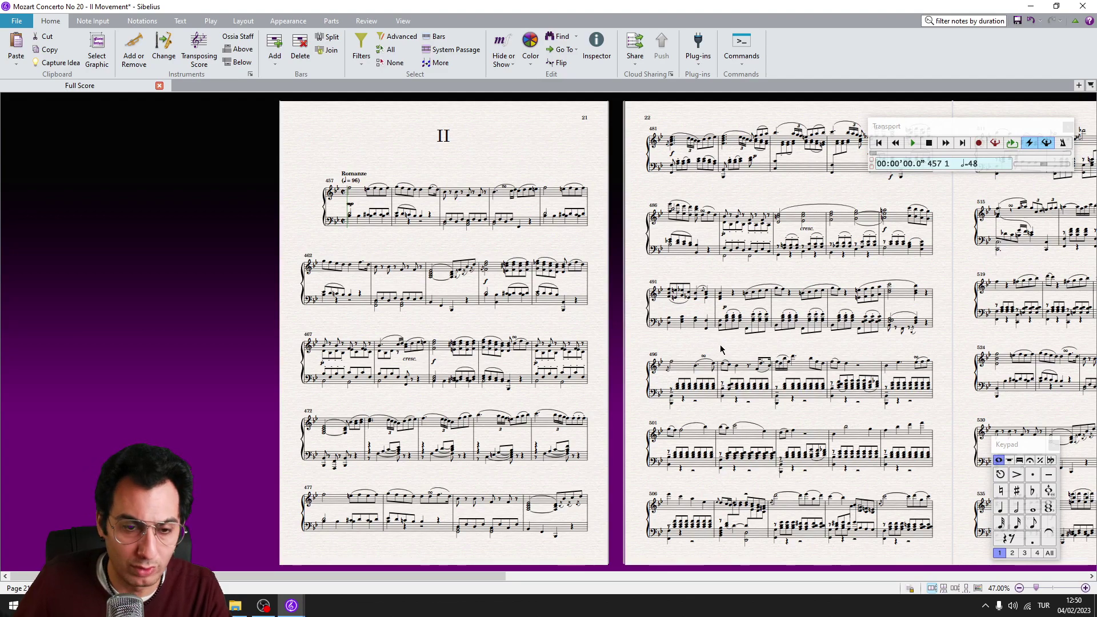
Step: In the Mozart concerto score, filter the beat 1 notes of the lower staff in bars 492 to 494 and add tenuto marks
left_click(746, 327)
left_click(863, 331, "shift")
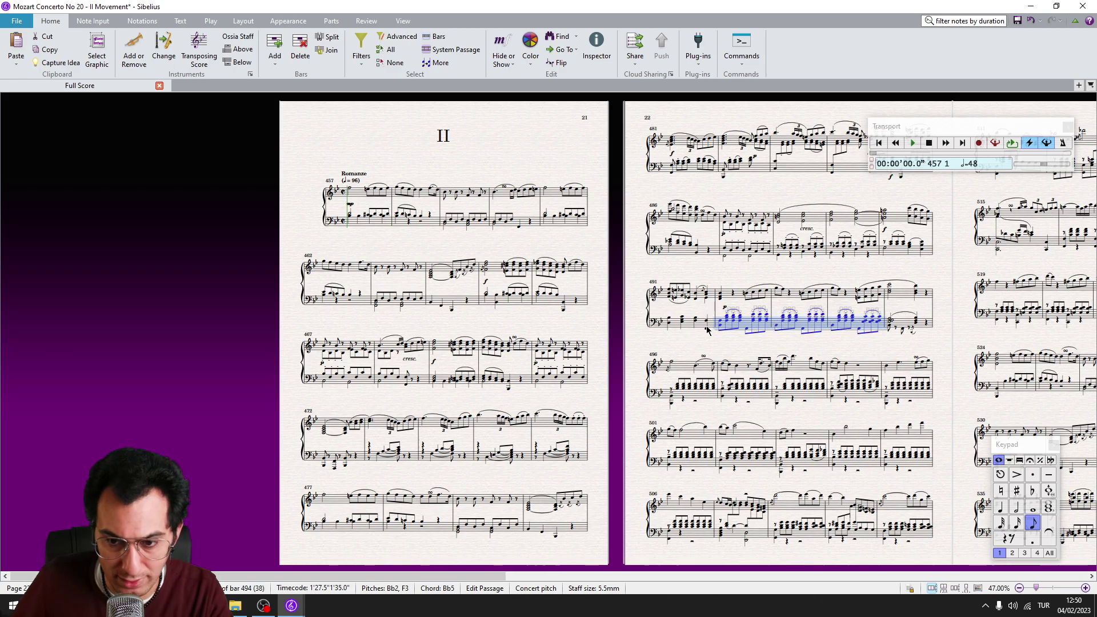
key("ctrl+shift+p")
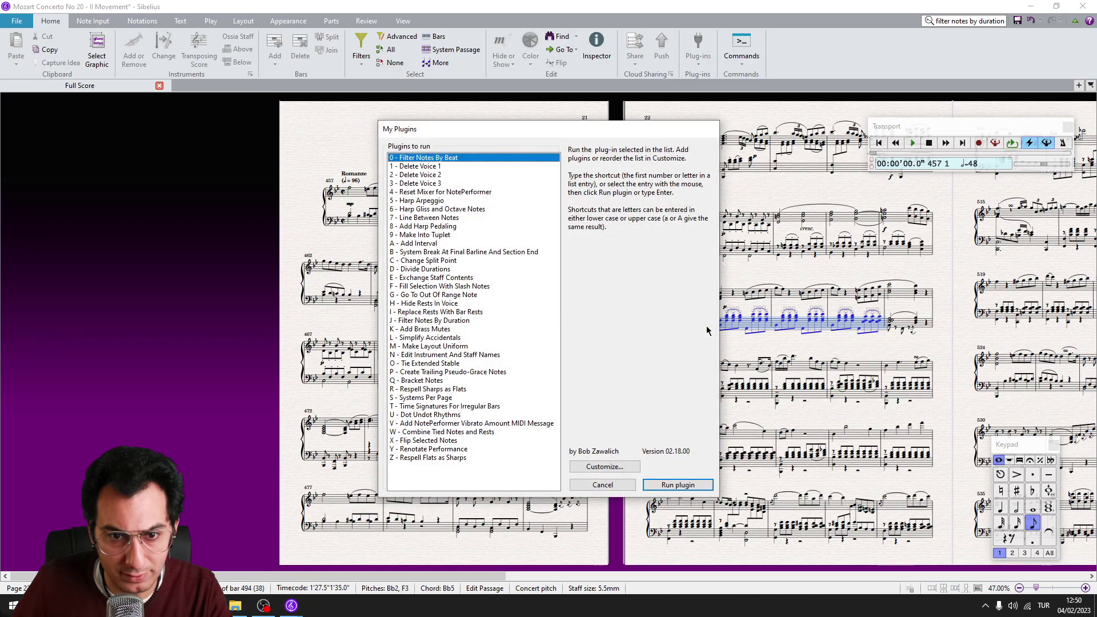
key("Return")
left_click(335, 349)
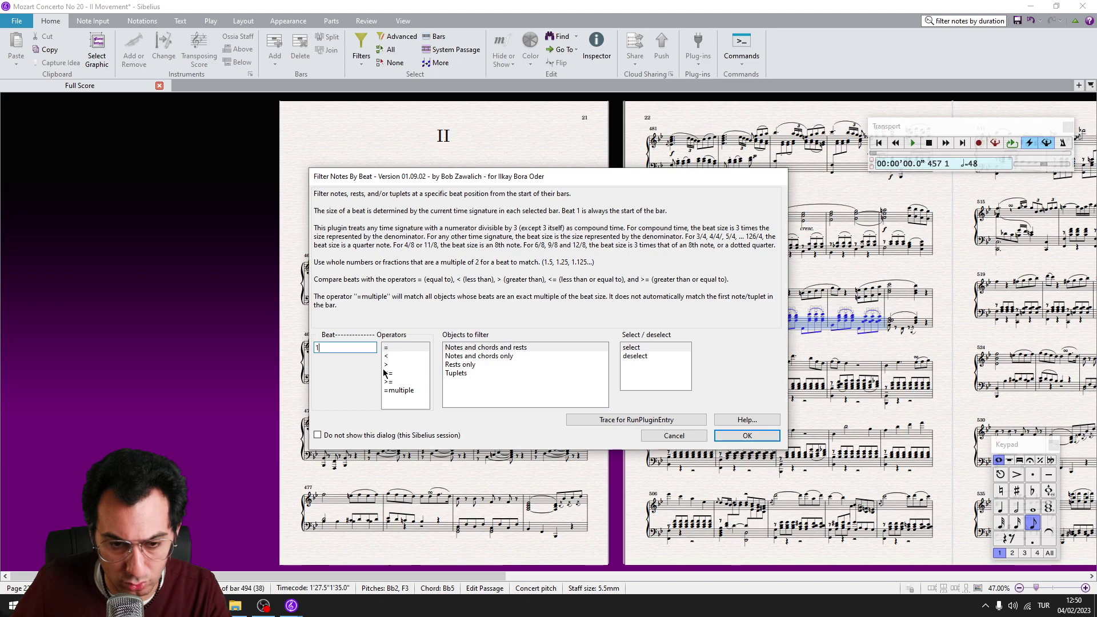
left_click(747, 436)
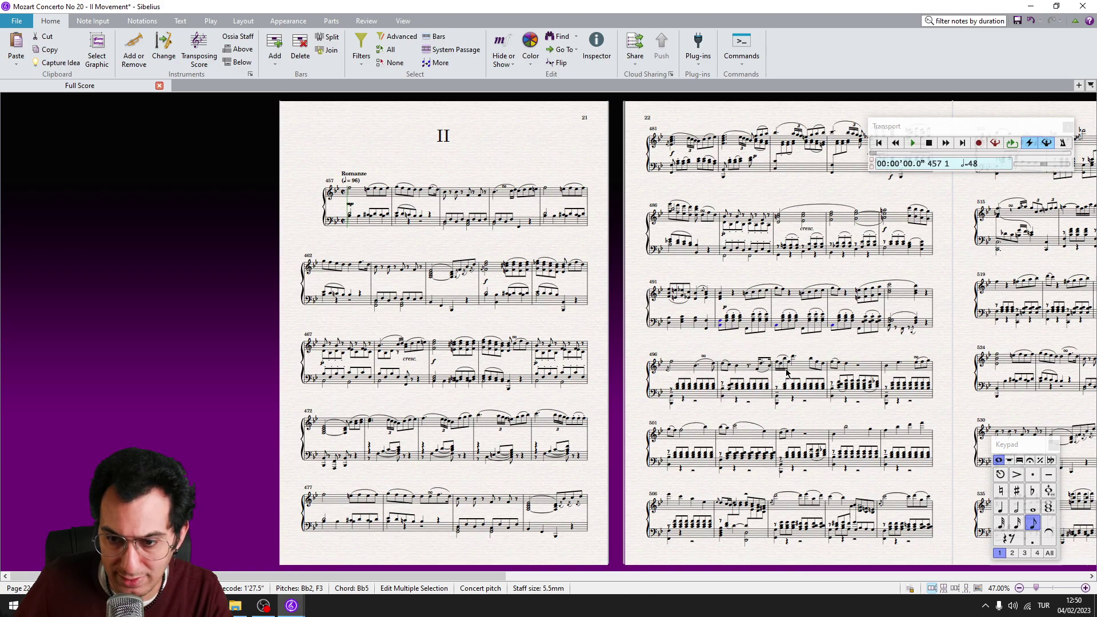
key("KP_Subtract")
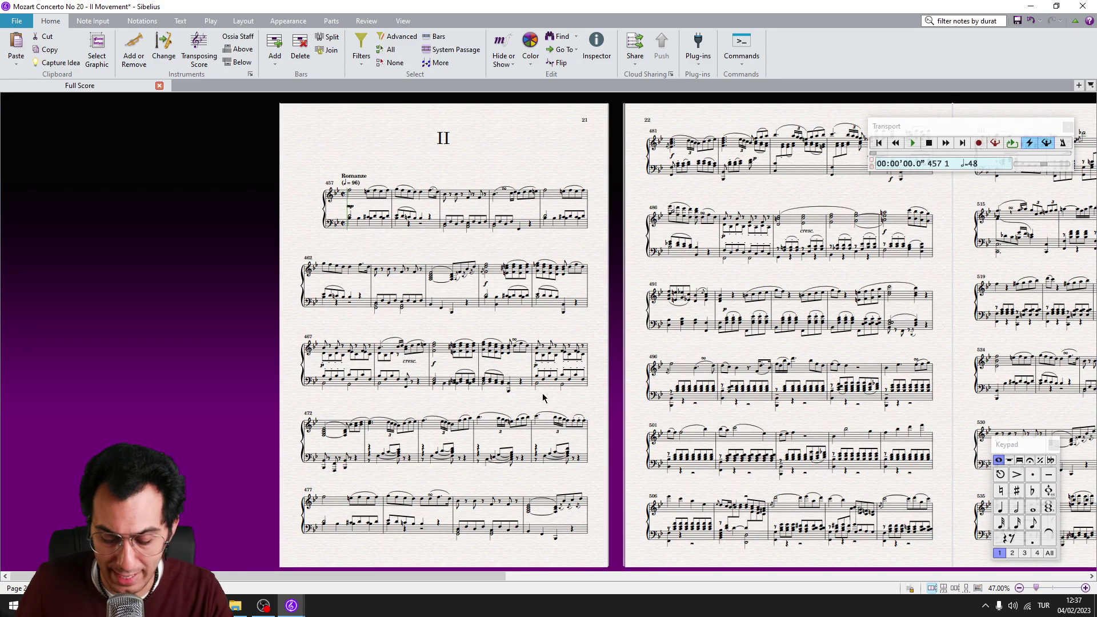
Step: Set up Filter Notes By Beat for beat 1 with the = operator, notes and chords and rests, and the select option
key("Return")
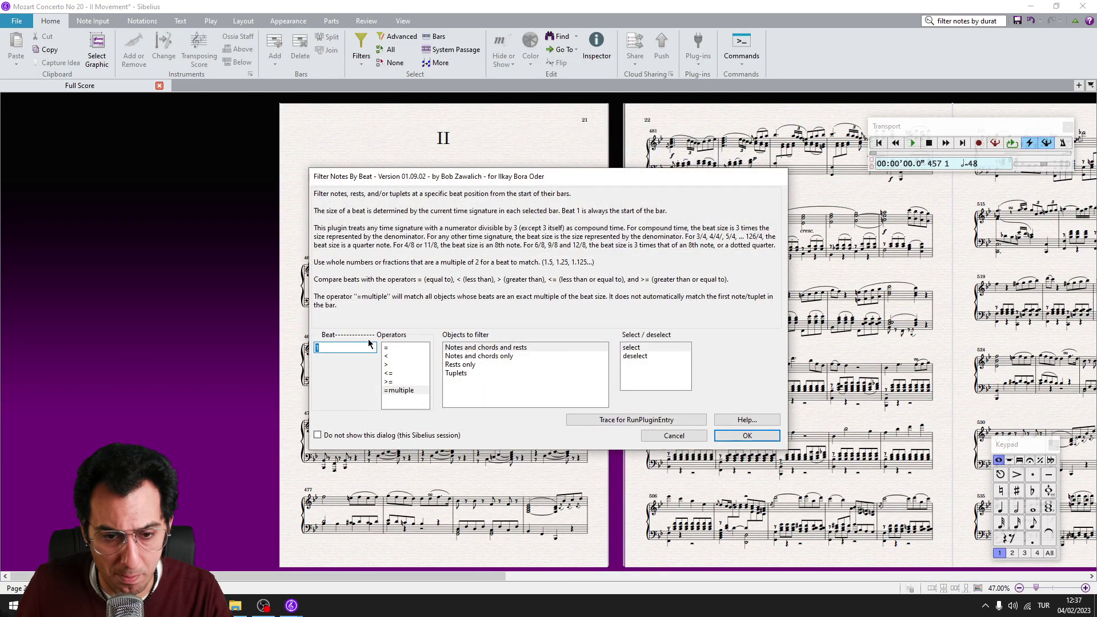
mouse_move(389, 350)
left_mouse_down()
mouse_move(398, 392)
mouse_move(393, 350)
left_mouse_up()
left_click_drag(486, 347, 453, 356)
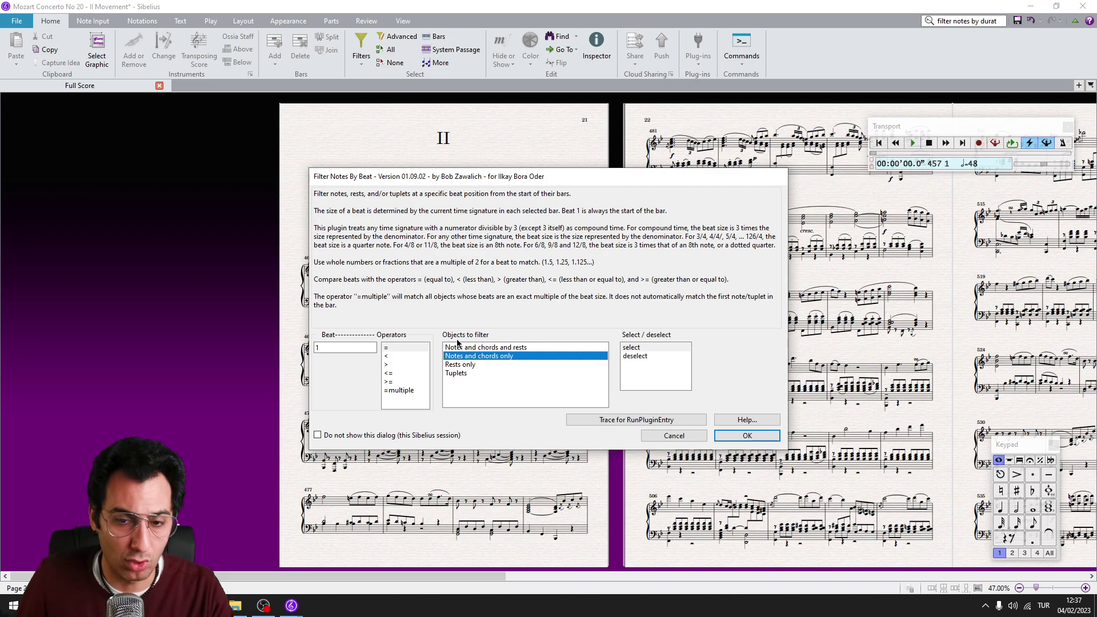
left_click(483, 349)
left_click(657, 348)
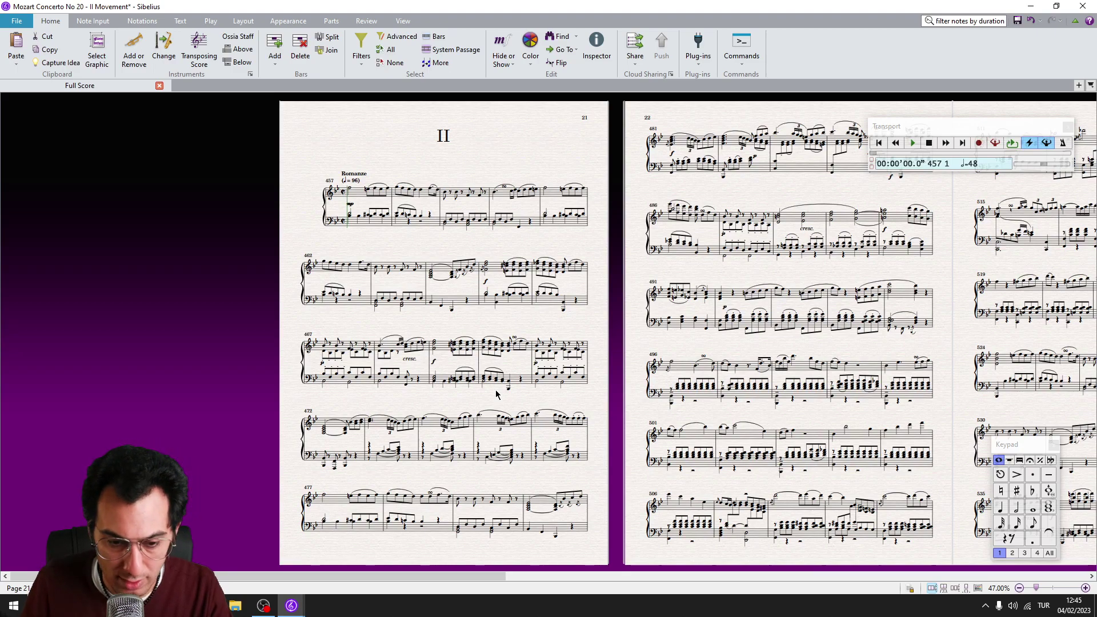
Step: In the Julien Galop score, select the whole system ending at bar 174 and filter its undotted 8ths with Filter Notes By Duration
key("alt+Tab")
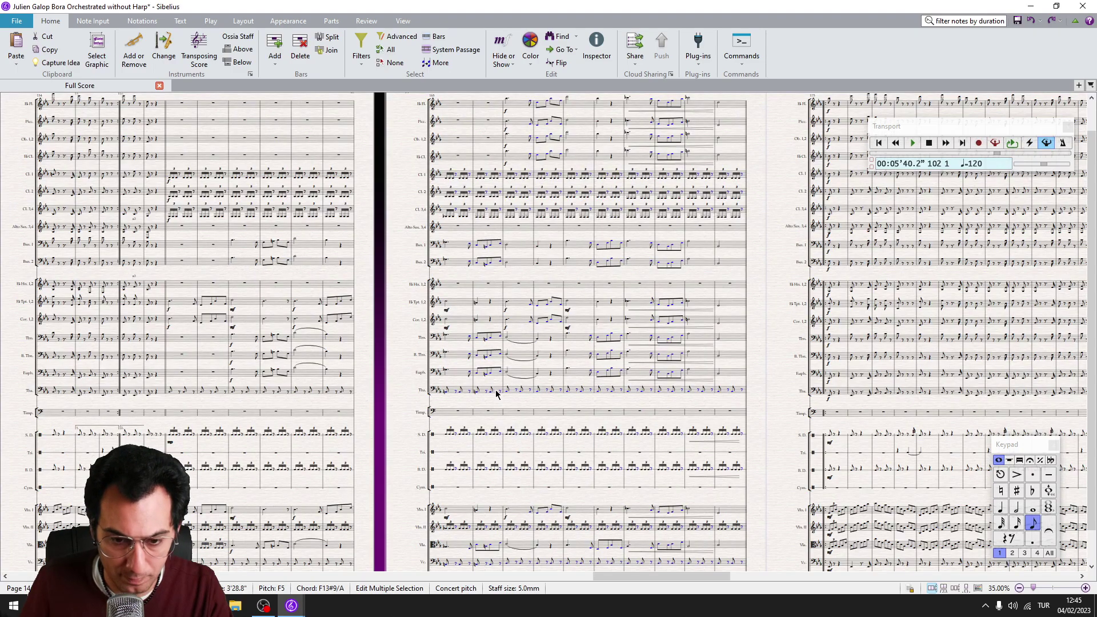
double_click(464, 105, "ctrl")
key("ctrl+alt+comma")
type("filter")
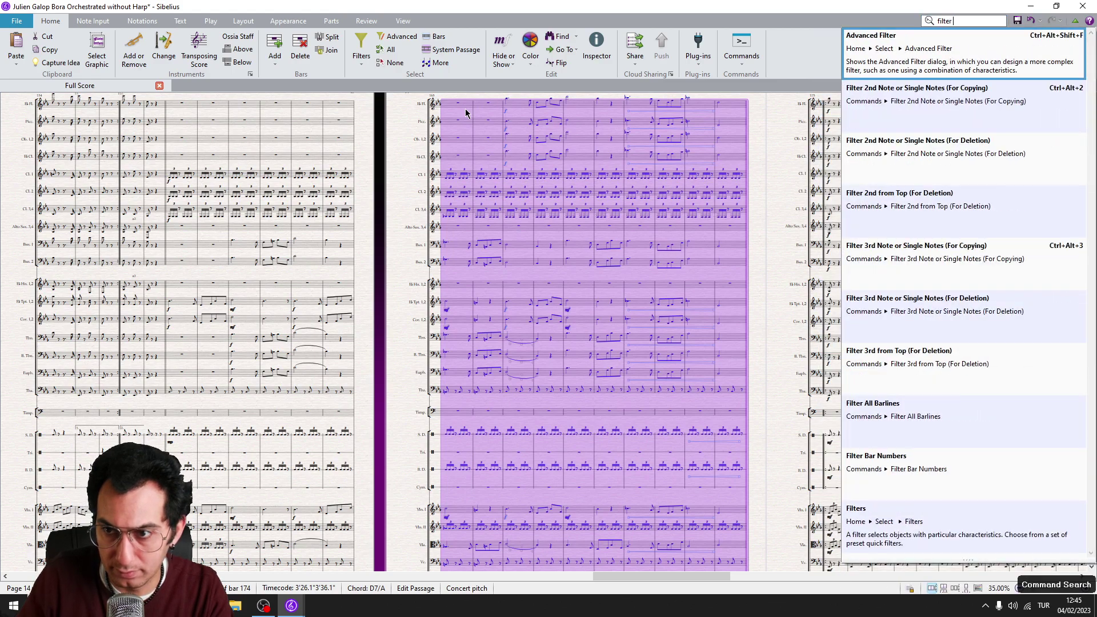
type(" notes by duration")
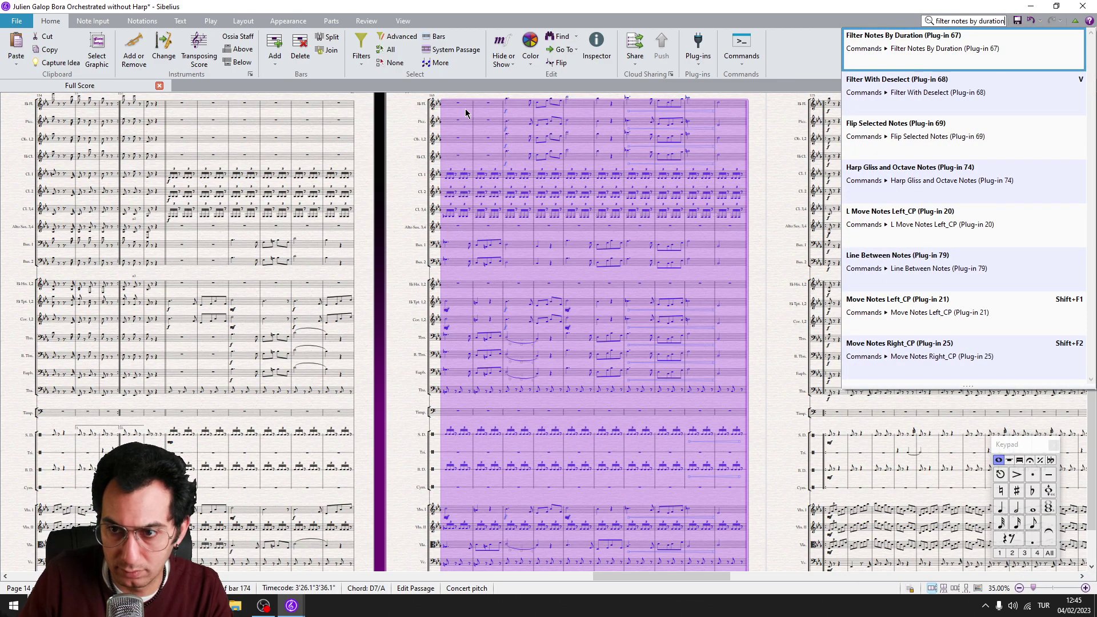
key("Return")
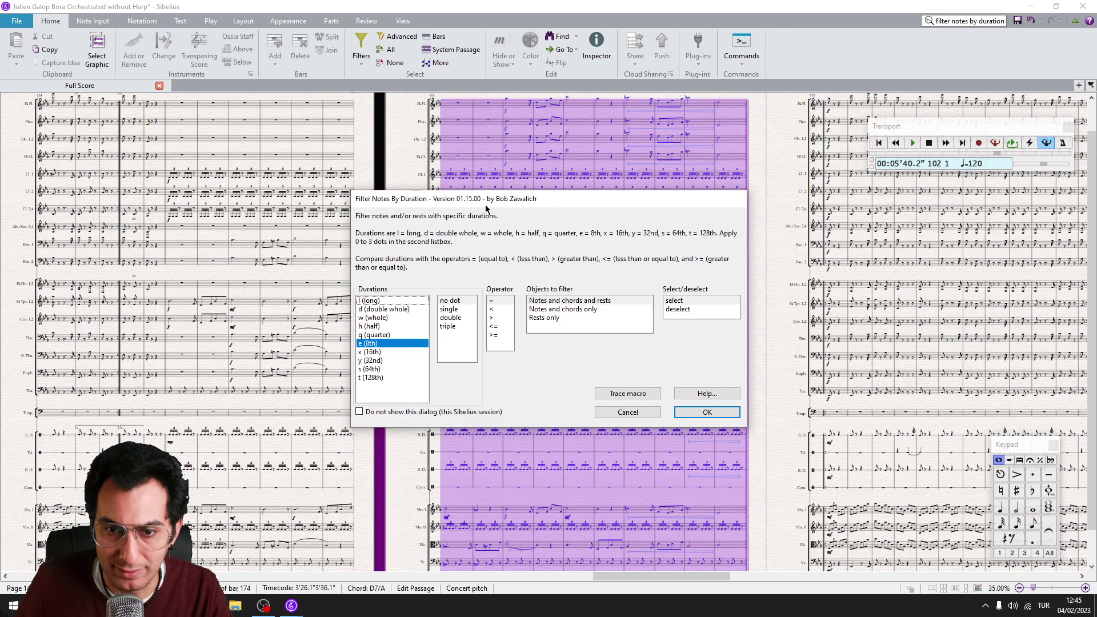
left_click(379, 302)
left_click(378, 341)
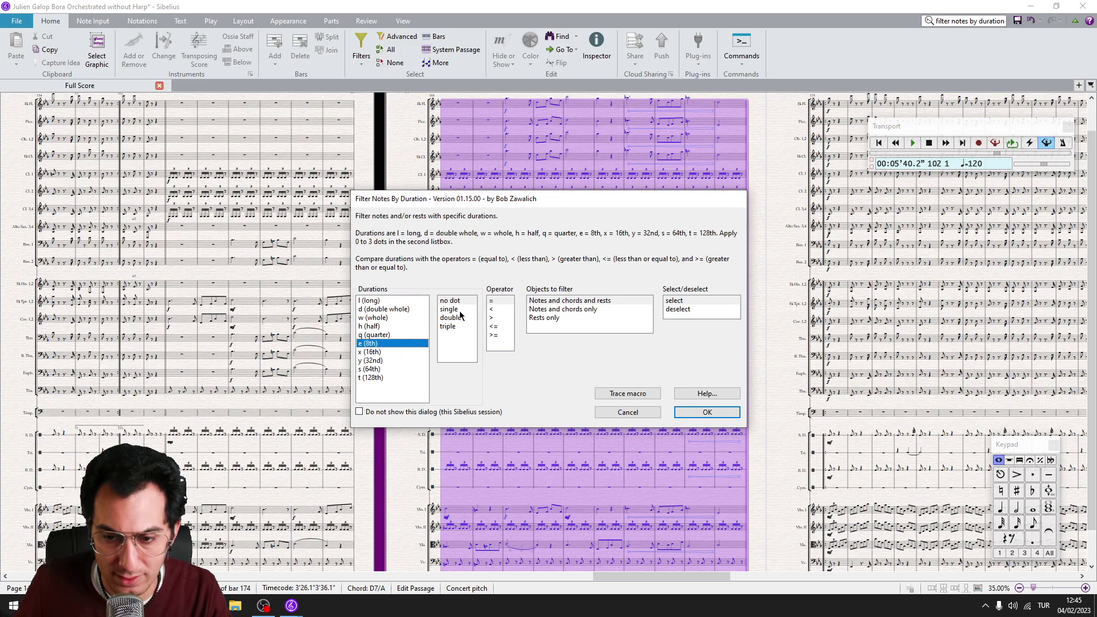
left_click(707, 412)
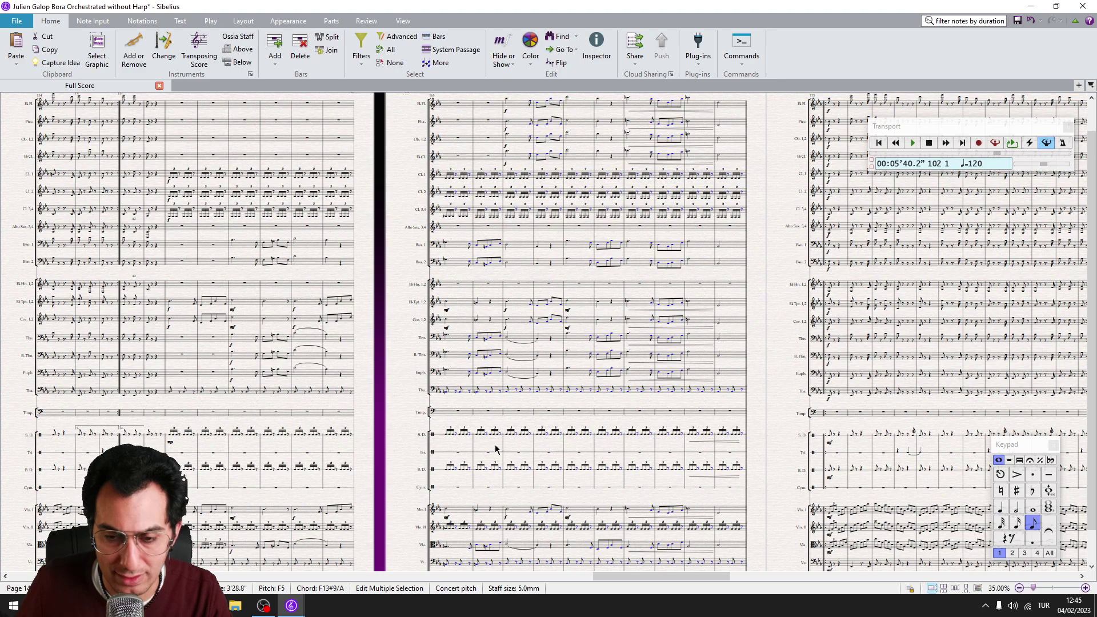
Step: Add accent, staccato and tenuto articulations to the filtered 8th notes
key("KP_Divide")
key("KP_Multiply")
key("KP_Subtract")
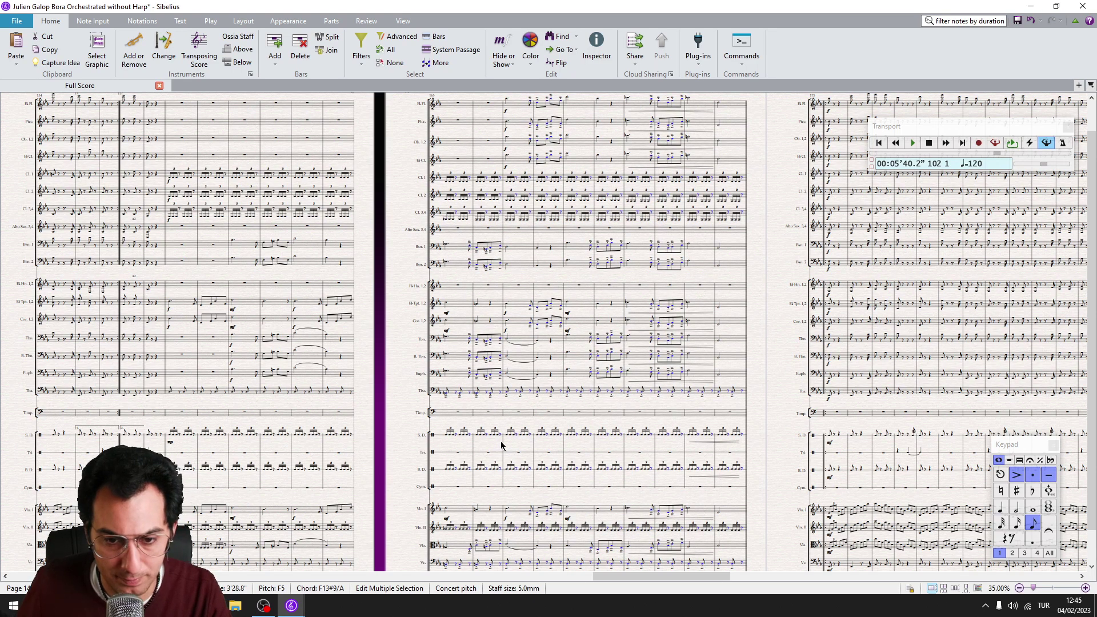